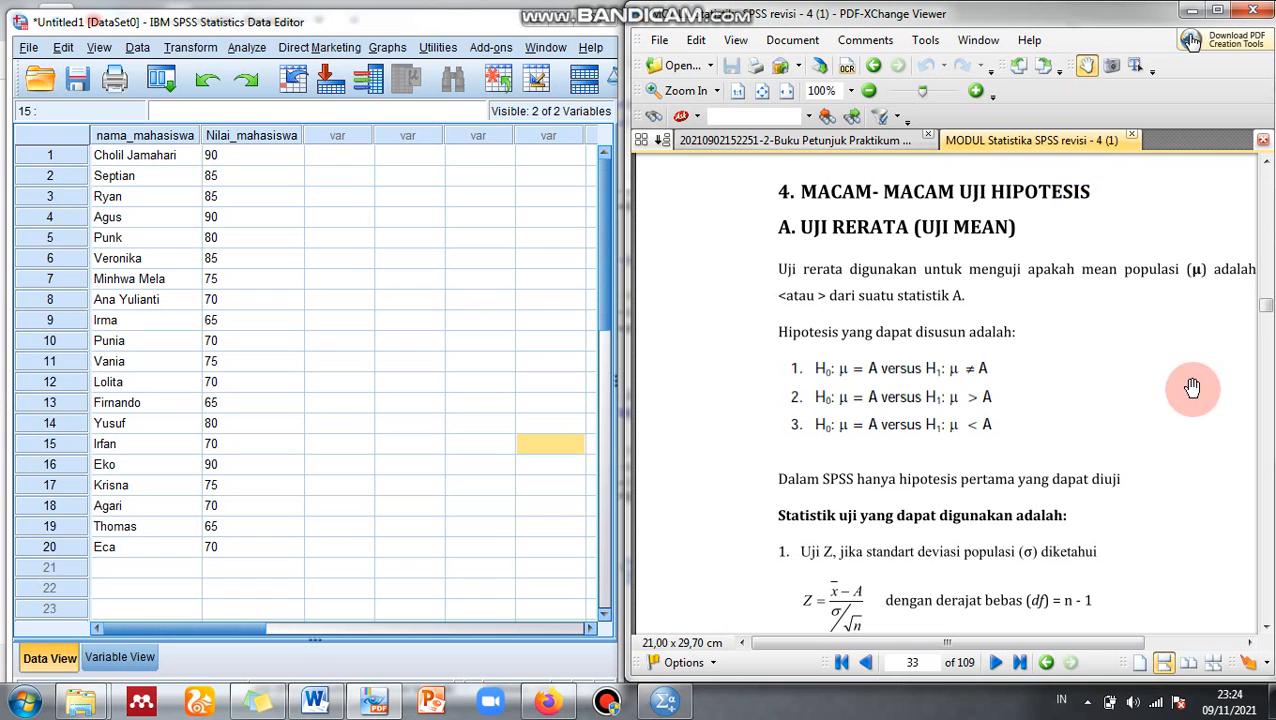
Step: Read the manual's "Uji Rerata (Uji Mean)" section, covering its hypotheses, the Z and t test statistics and the normality assumption
{"action": "scroll", "coordinate": [1060, 648], "scroll_direction": "right", "scroll_amount": 2}
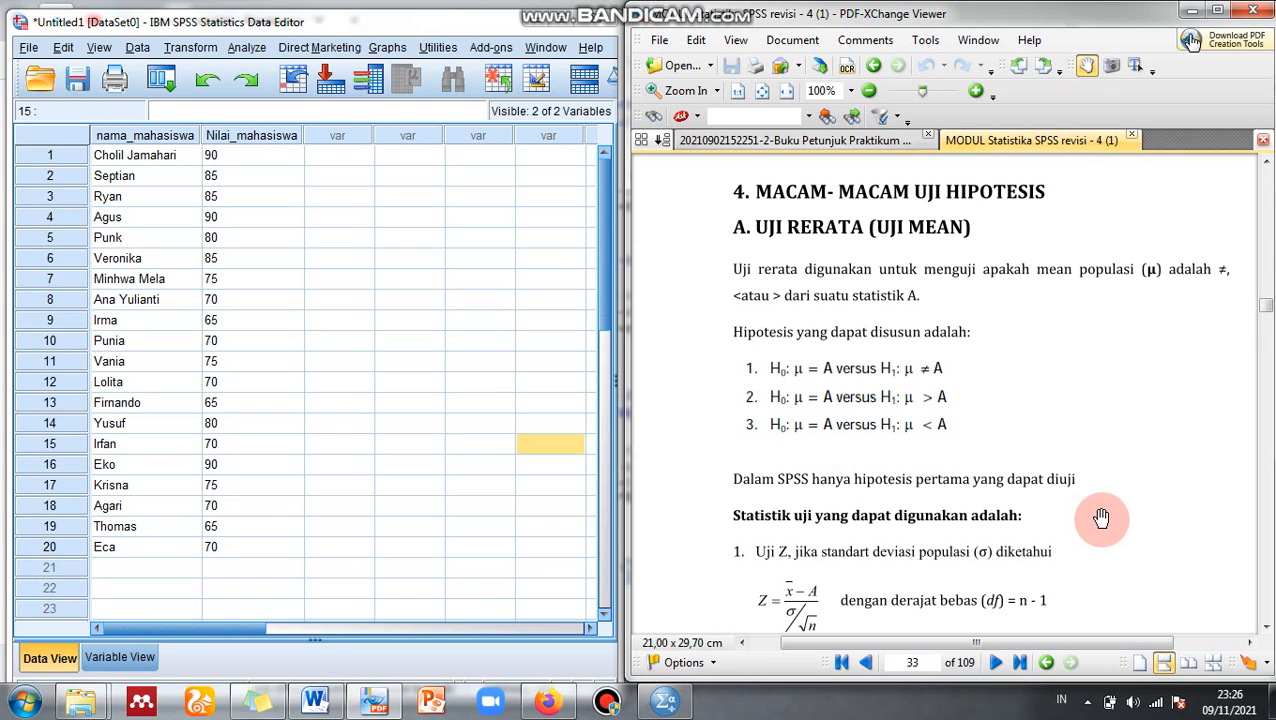
{"action": "left_click", "coordinate": [1266, 627]}
{"action": "left_click", "coordinate": [1266, 627]}
{"action": "left_click", "coordinate": [1266, 627]}
{"action": "left_click", "coordinate": [1266, 627]}
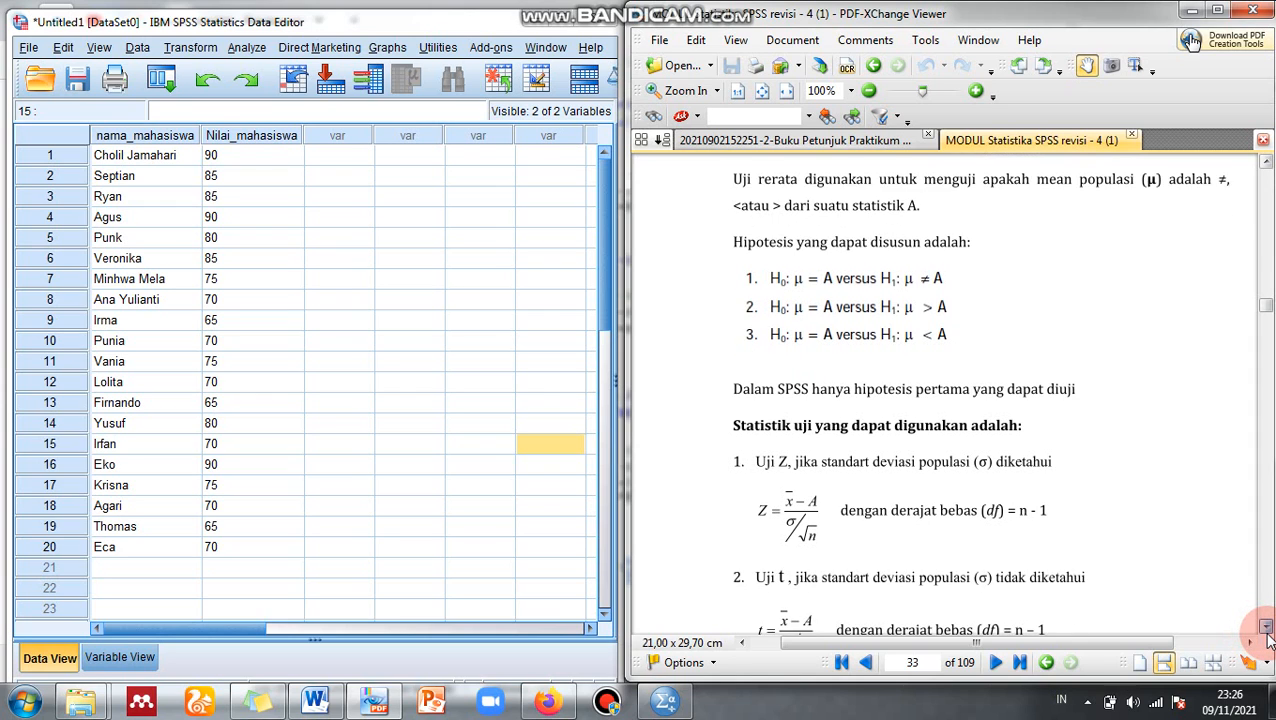
{"action": "left_click", "coordinate": [1266, 627]}
{"action": "left_click", "coordinate": [1266, 627]}
{"action": "left_click", "coordinate": [1266, 627]}
{"action": "left_click", "coordinate": [1266, 627]}
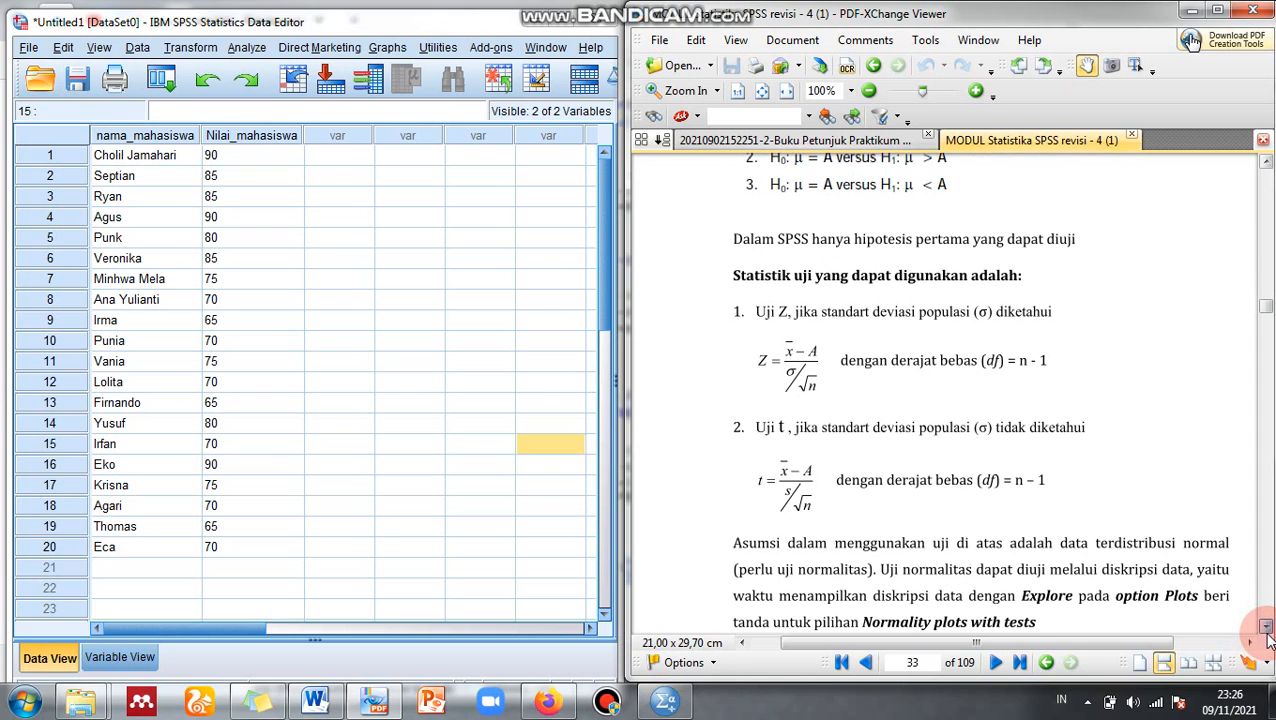
{"action": "left_click", "coordinate": [1266, 627]}
{"action": "left_click", "coordinate": [1266, 627]}
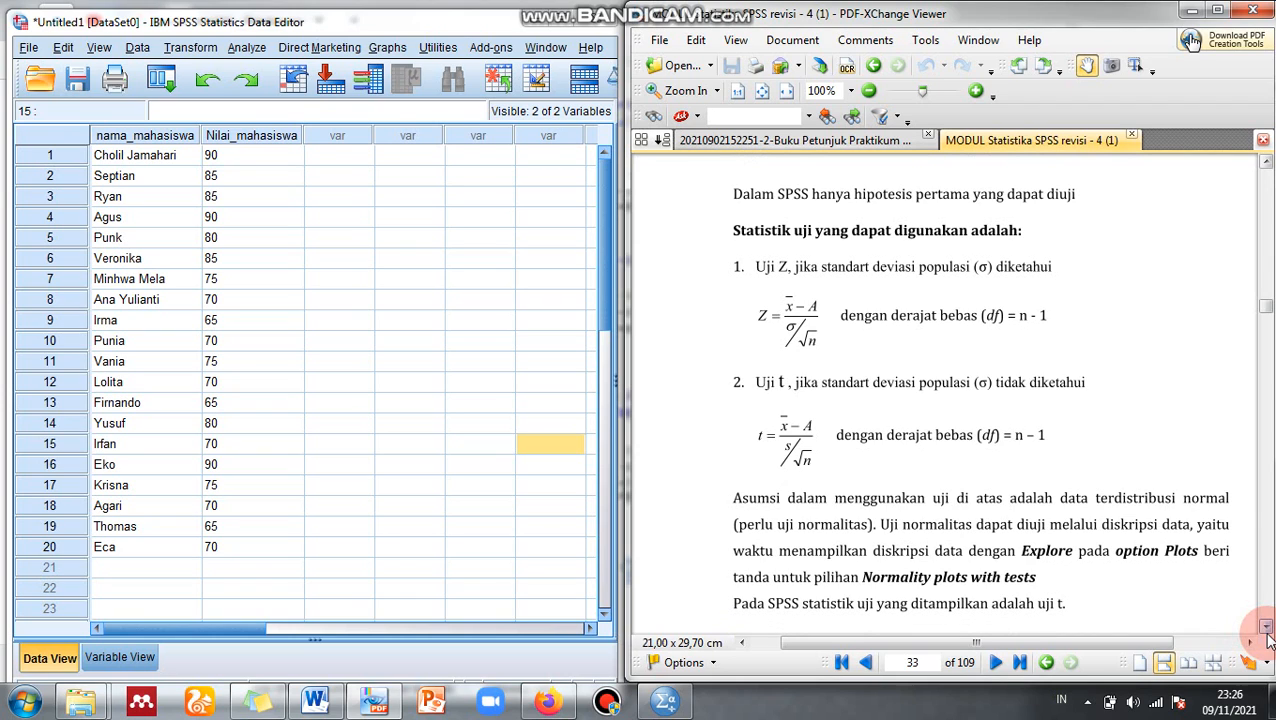
{"action": "left_click", "coordinate": [1266, 627]}
{"action": "left_click", "coordinate": [1266, 627]}
{"action": "left_click", "coordinate": [1266, 627]}
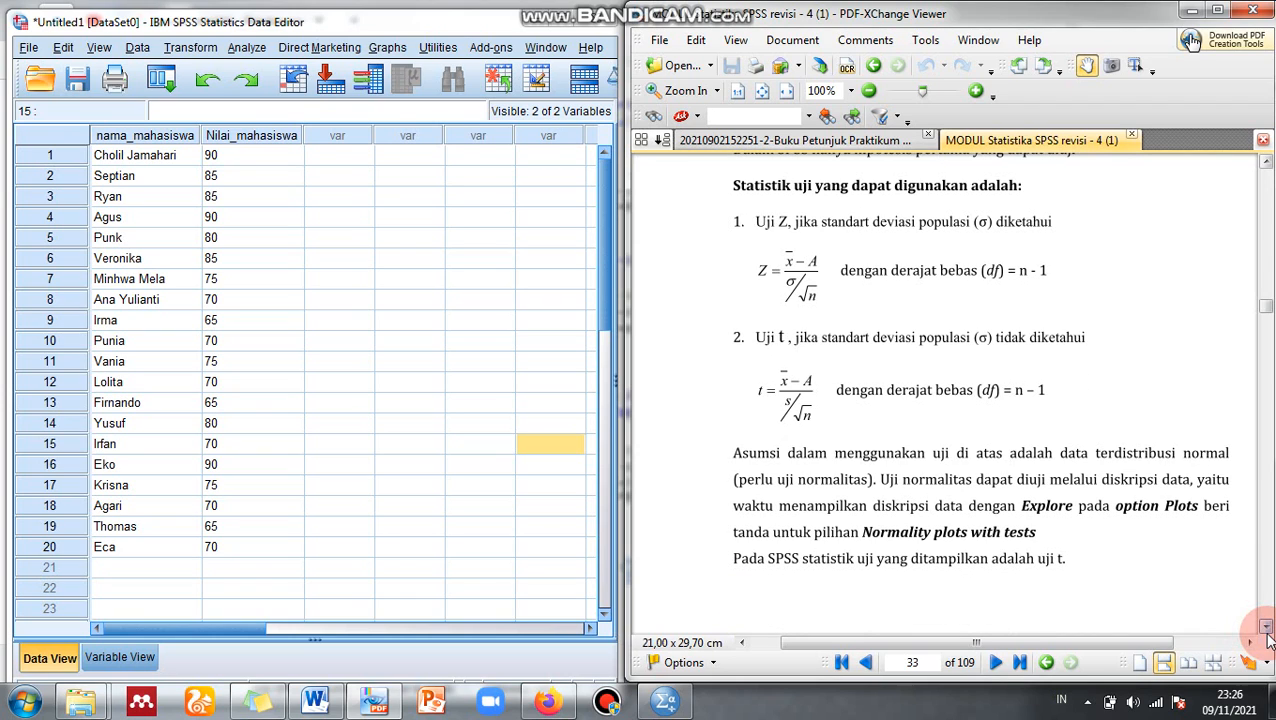
{"action": "left_click", "coordinate": [1266, 627]}
{"action": "left_click", "coordinate": [1266, 627]}
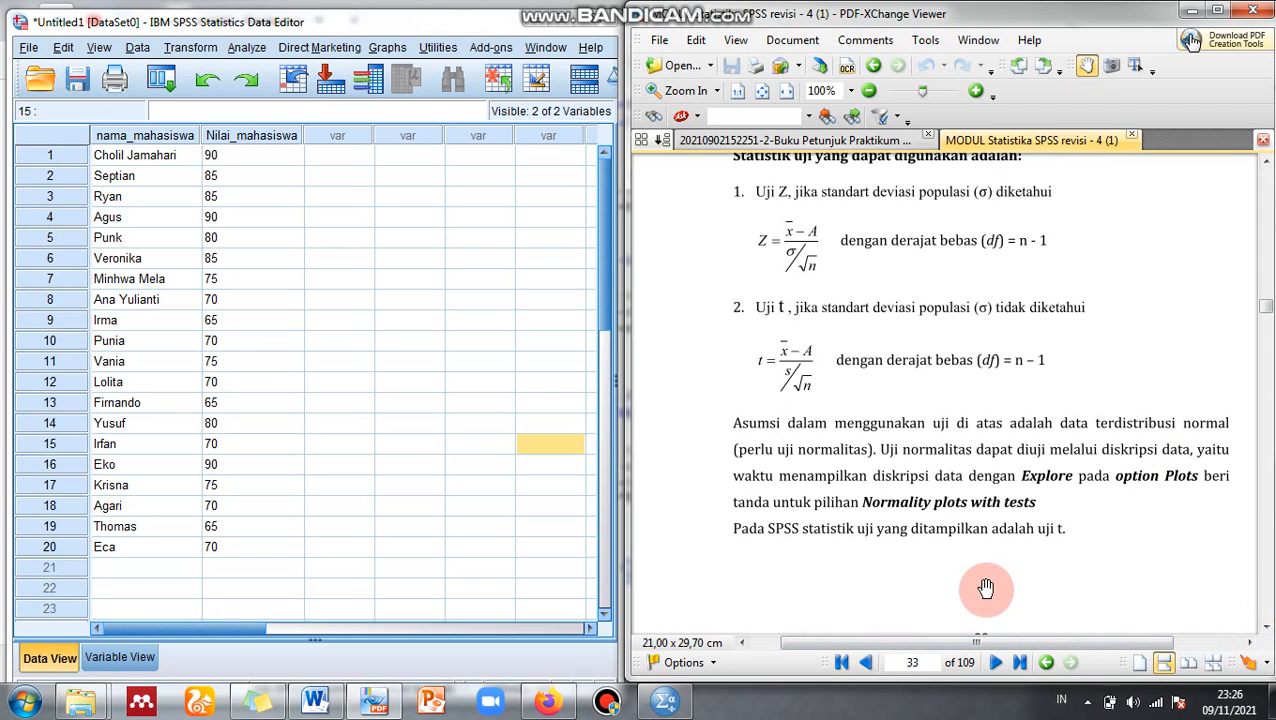
{"action": "left_click", "coordinate": [1266, 627]}
{"action": "left_click", "coordinate": [1266, 627]}
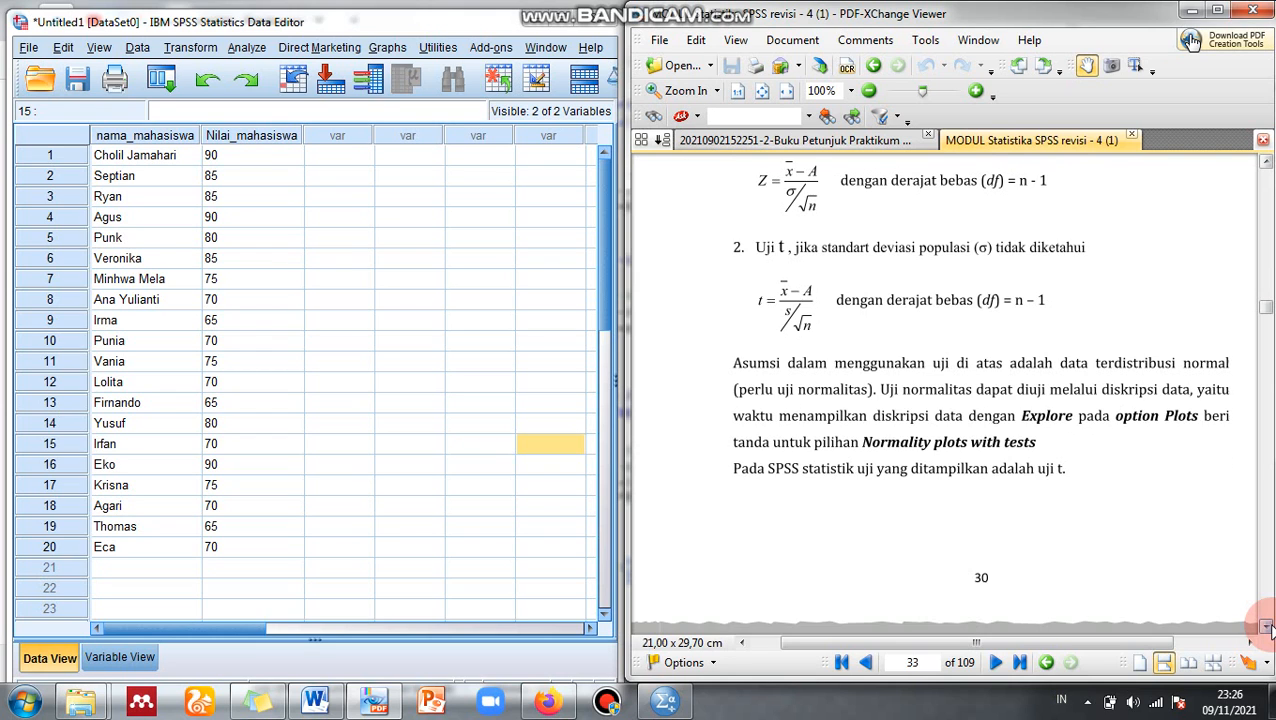
Step: Read the "Kasus 1: Uji Mean" problem statement on the manual's following page
{"action": "left_click", "coordinate": [1266, 627]}
{"action": "left_click", "coordinate": [1266, 627]}
{"action": "left_click", "coordinate": [1266, 627]}
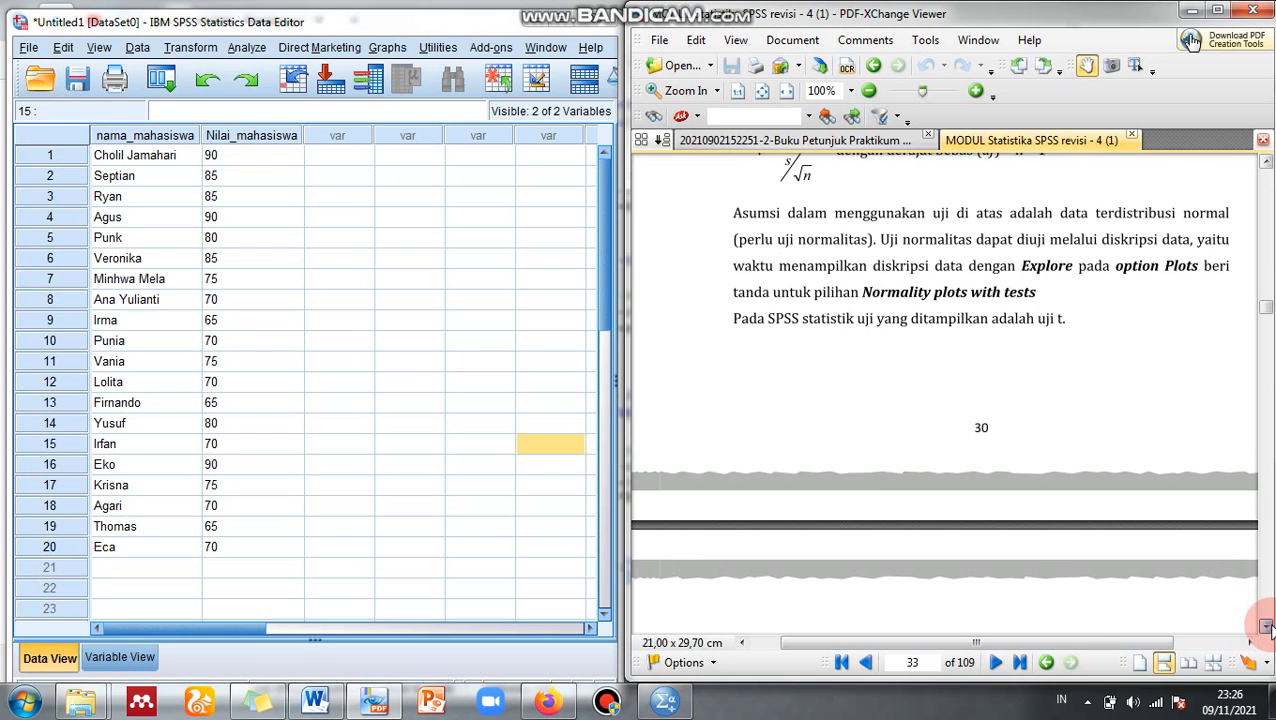
{"action": "left_click", "coordinate": [1266, 627]}
{"action": "left_click", "coordinate": [1266, 627]}
{"action": "left_click", "coordinate": [1266, 627]}
{"action": "left_click", "coordinate": [1266, 627]}
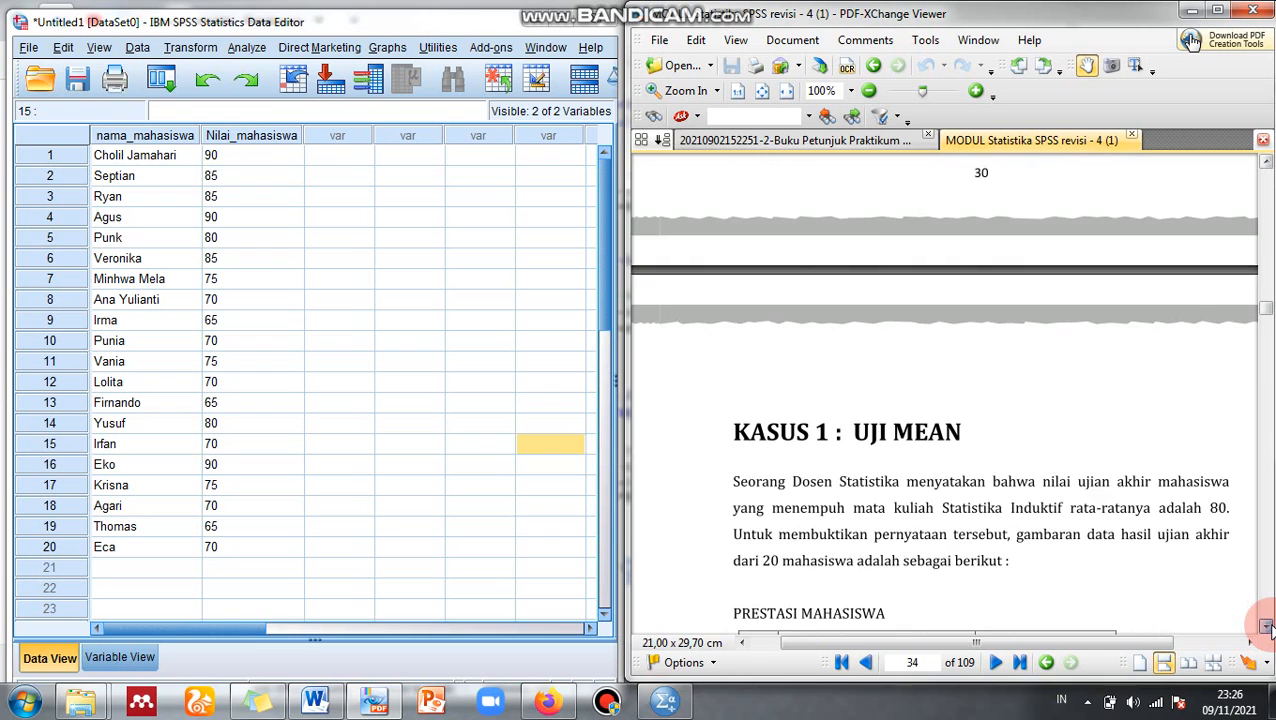
{"action": "left_click", "coordinate": [1266, 627]}
{"action": "left_click", "coordinate": [1266, 627]}
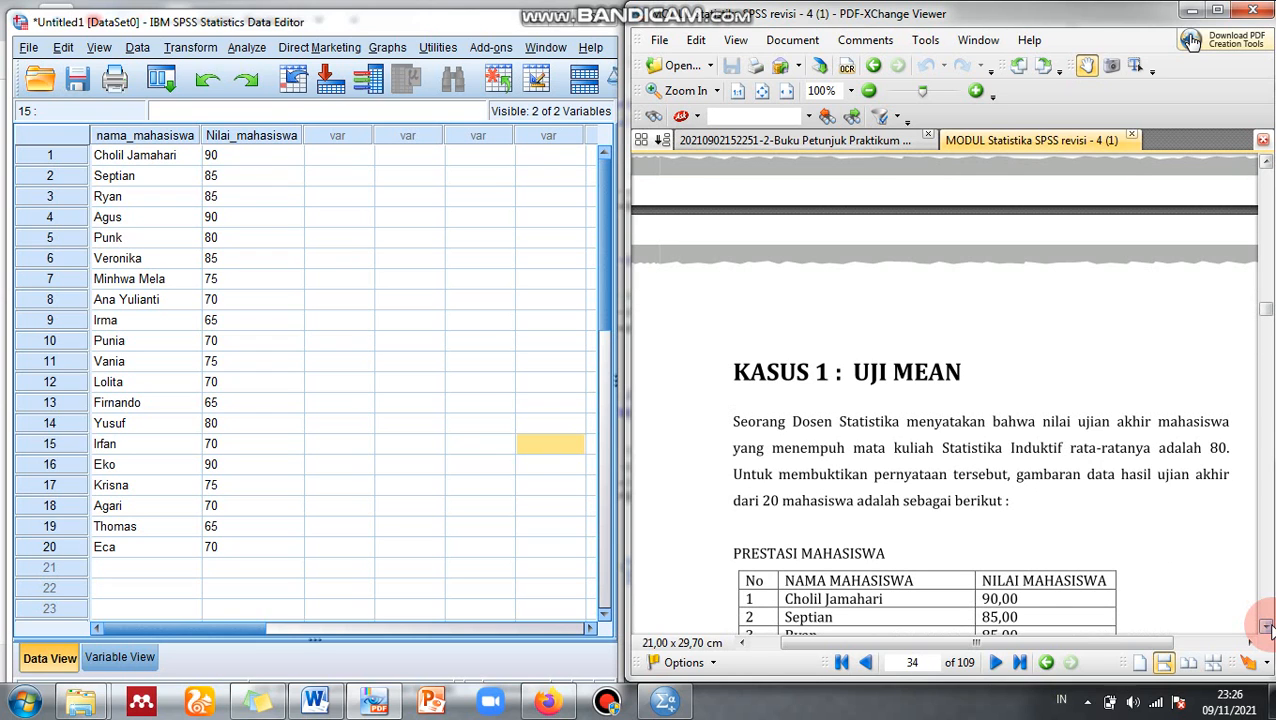
{"action": "left_click", "coordinate": [1266, 627]}
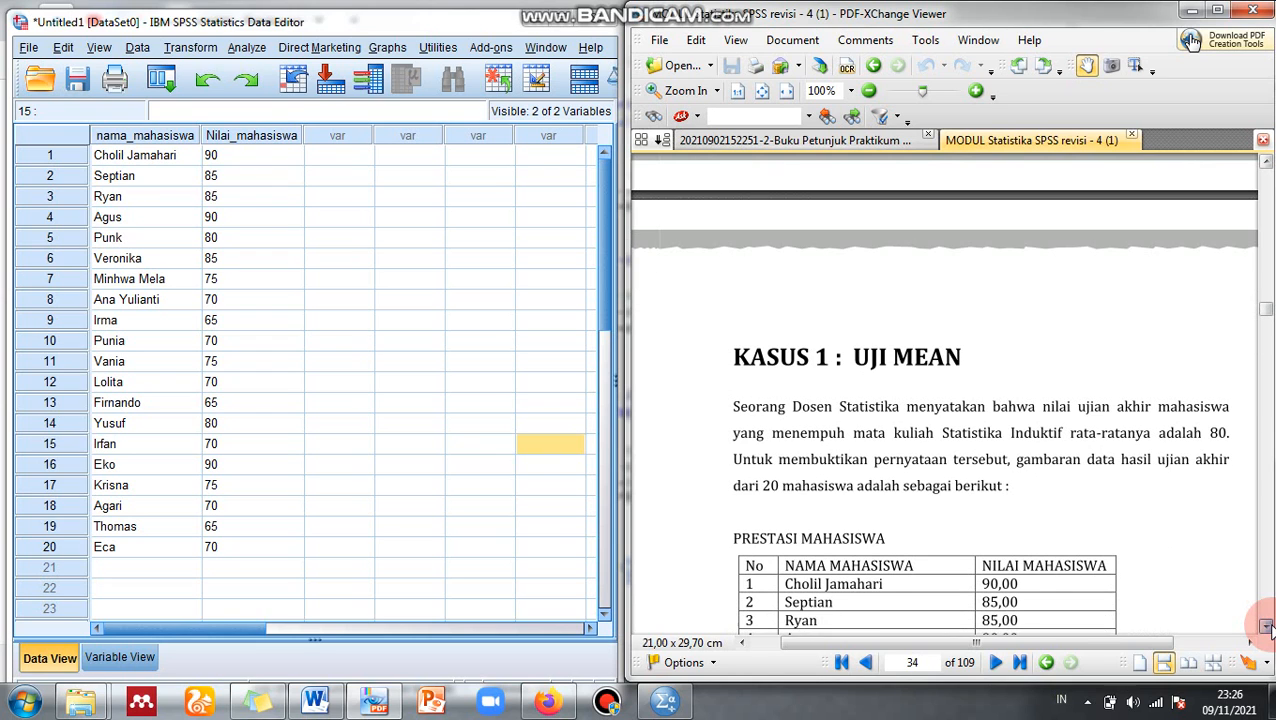
{"action": "left_click", "coordinate": [1266, 627]}
{"action": "left_click", "coordinate": [1266, 627]}
{"action": "left_click", "coordinate": [1266, 627]}
{"action": "left_click", "coordinate": [1266, 627]}
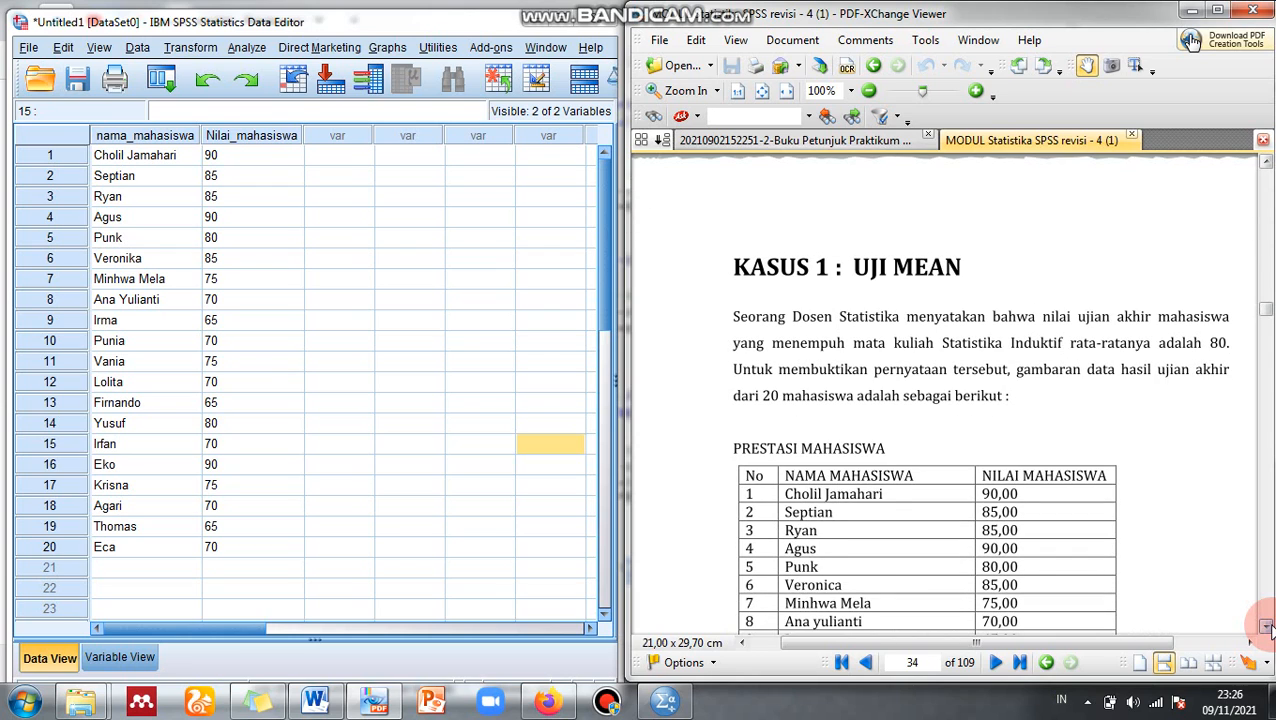
{"action": "left_click", "coordinate": [1266, 627]}
{"action": "left_click", "coordinate": [1266, 627]}
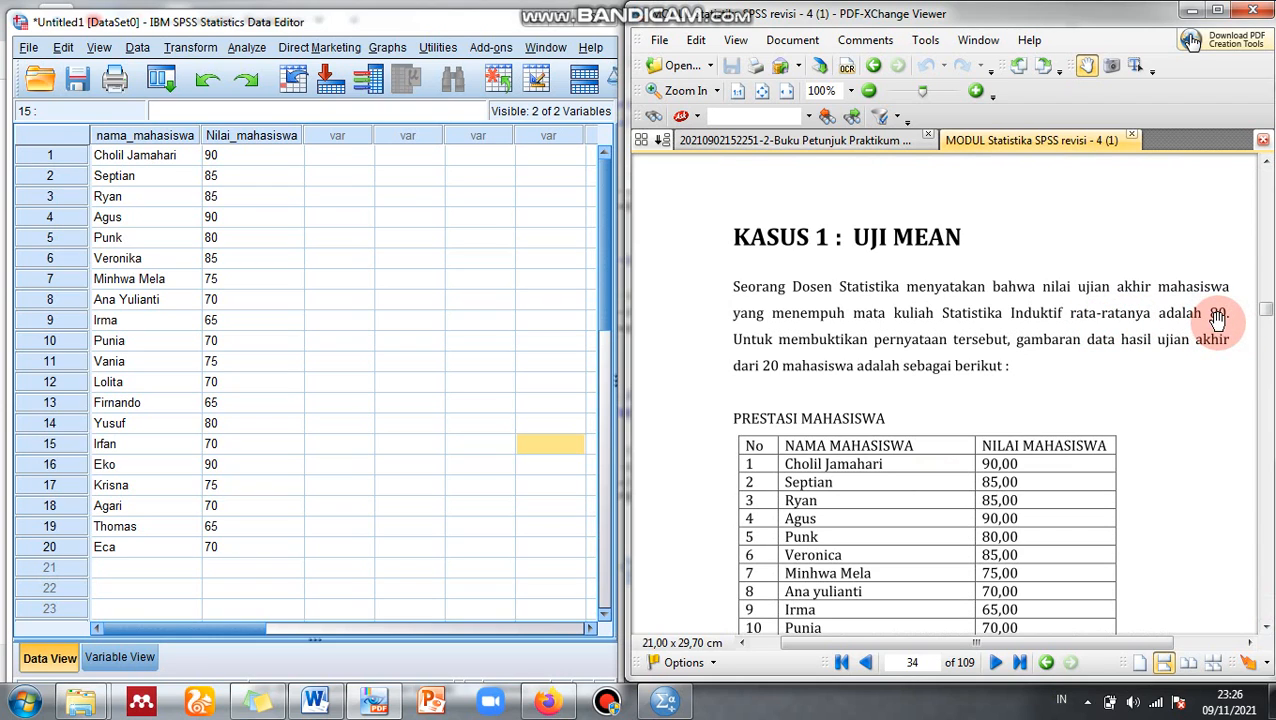
Step: Examine the Kasus 1 student score table and the testing steps, from the hypotheses and significance level to the SPSS procedure
{"action": "left_click", "coordinate": [1266, 448]}
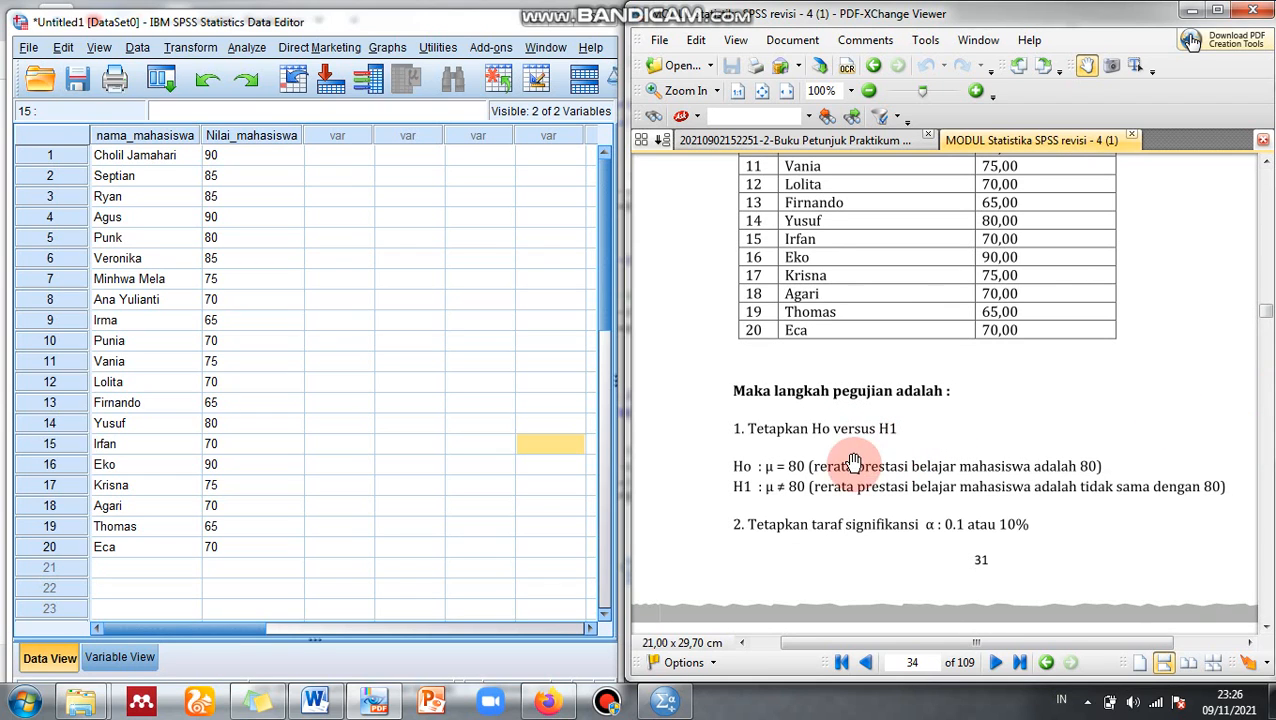
{"action": "left_click", "coordinate": [1265, 164]}
{"action": "left_click", "coordinate": [1265, 164]}
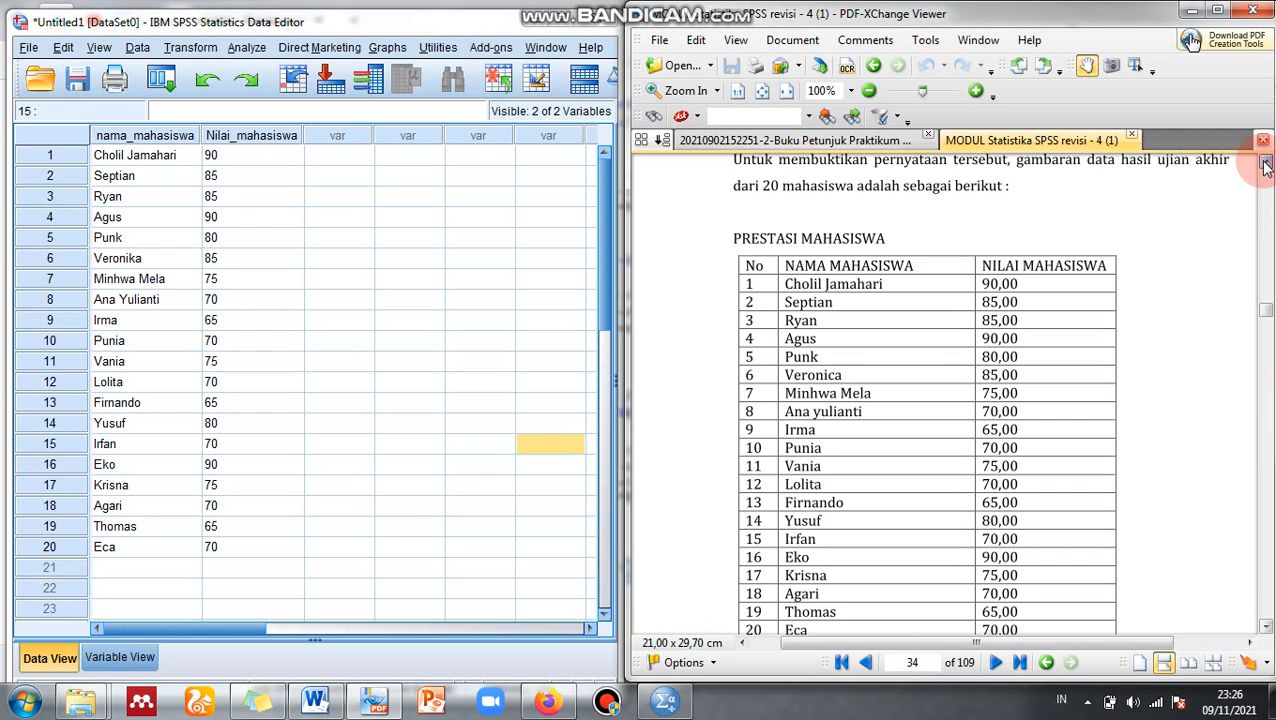
{"action": "left_click", "coordinate": [1265, 164]}
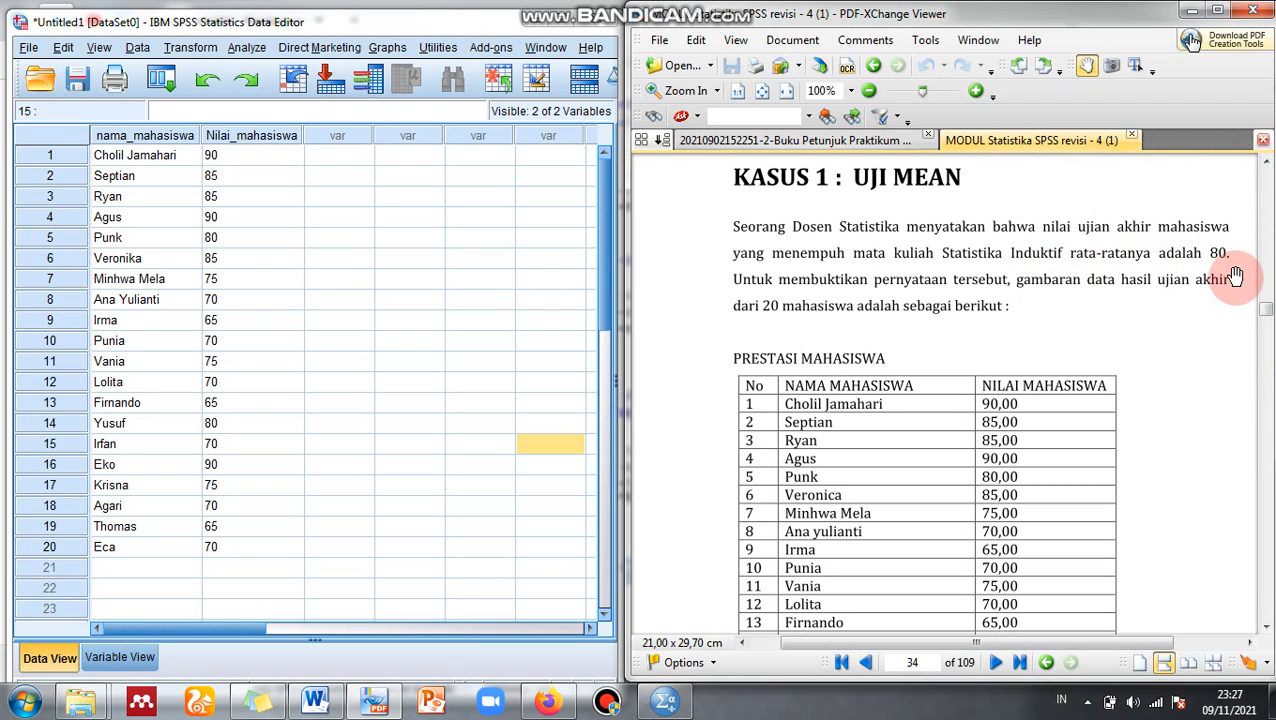
{"action": "left_click", "coordinate": [1265, 346]}
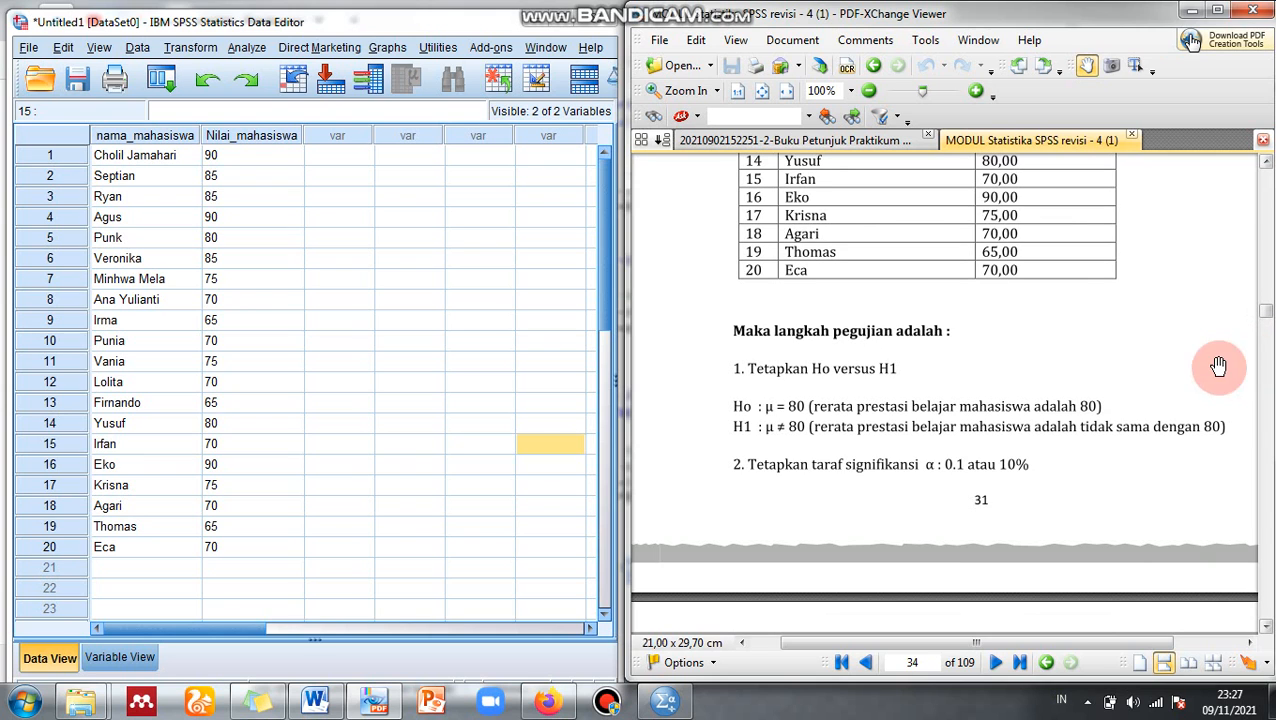
{"action": "left_click_drag", "start_coordinate": [1266, 166], "coordinate": [1266, 166]}
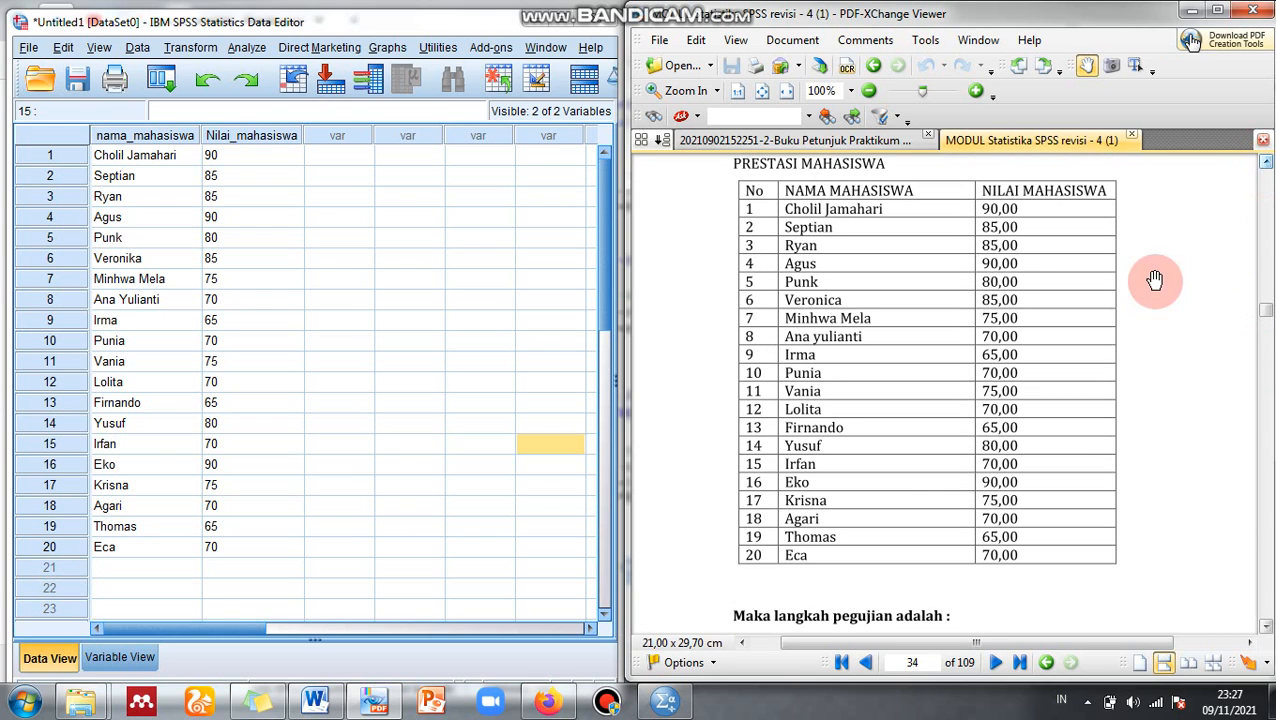
{"action": "left_click", "coordinate": [1264, 488]}
{"action": "left_click", "coordinate": [1268, 254]}
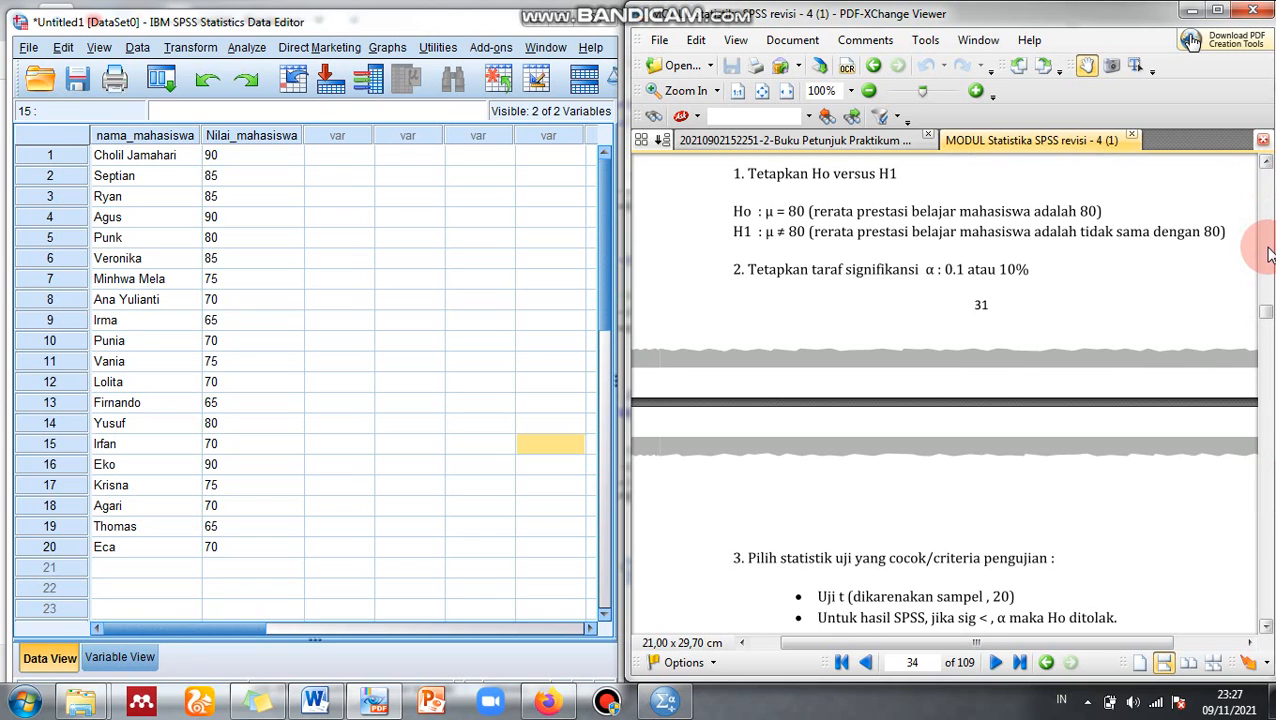
{"action": "scroll", "coordinate": [1240, 165], "scroll_direction": "up", "scroll_amount": 1}
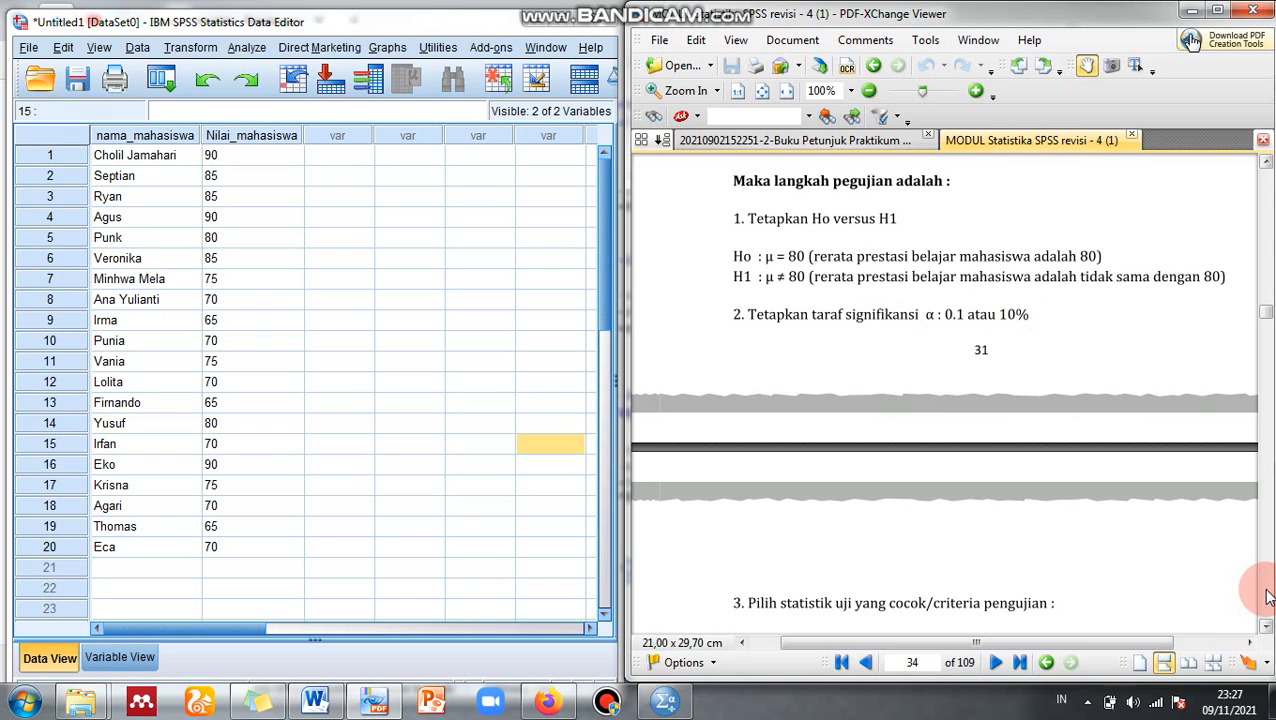
{"action": "scroll", "coordinate": [1266, 597], "scroll_direction": "down", "scroll_amount": 5}
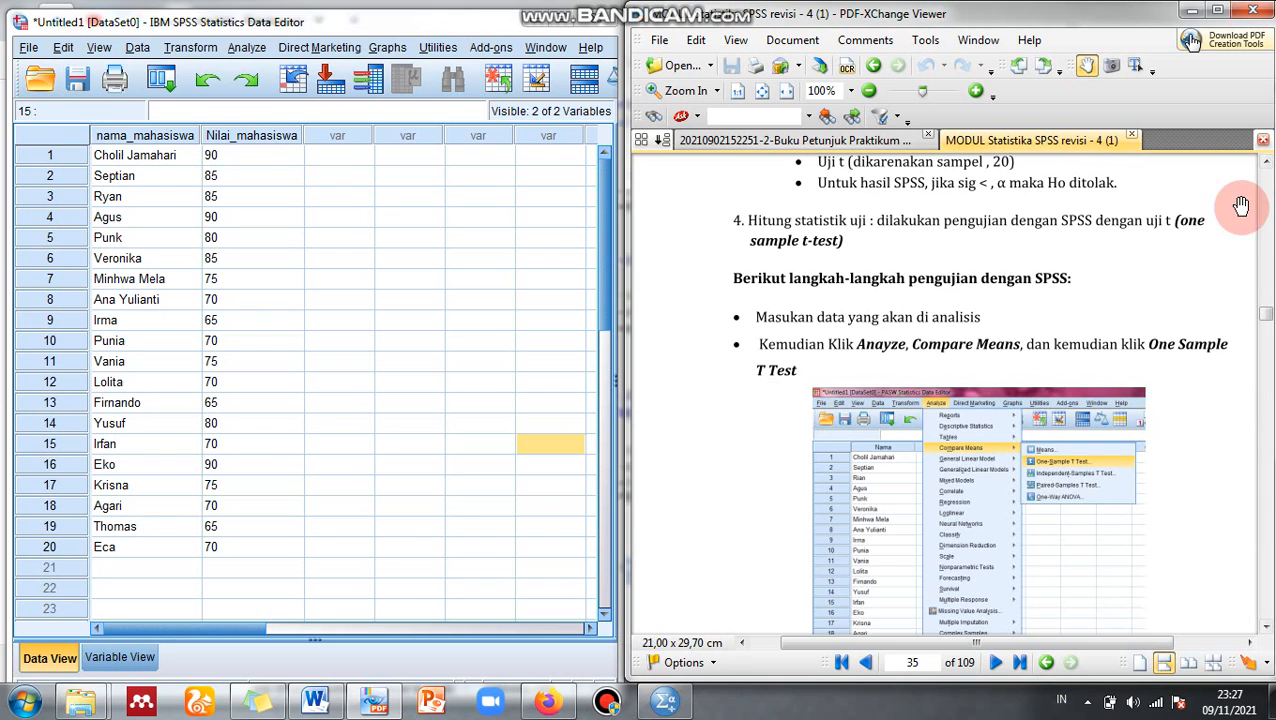
{"action": "scroll", "coordinate": [1266, 170], "scroll_direction": "up", "scroll_amount": 3}
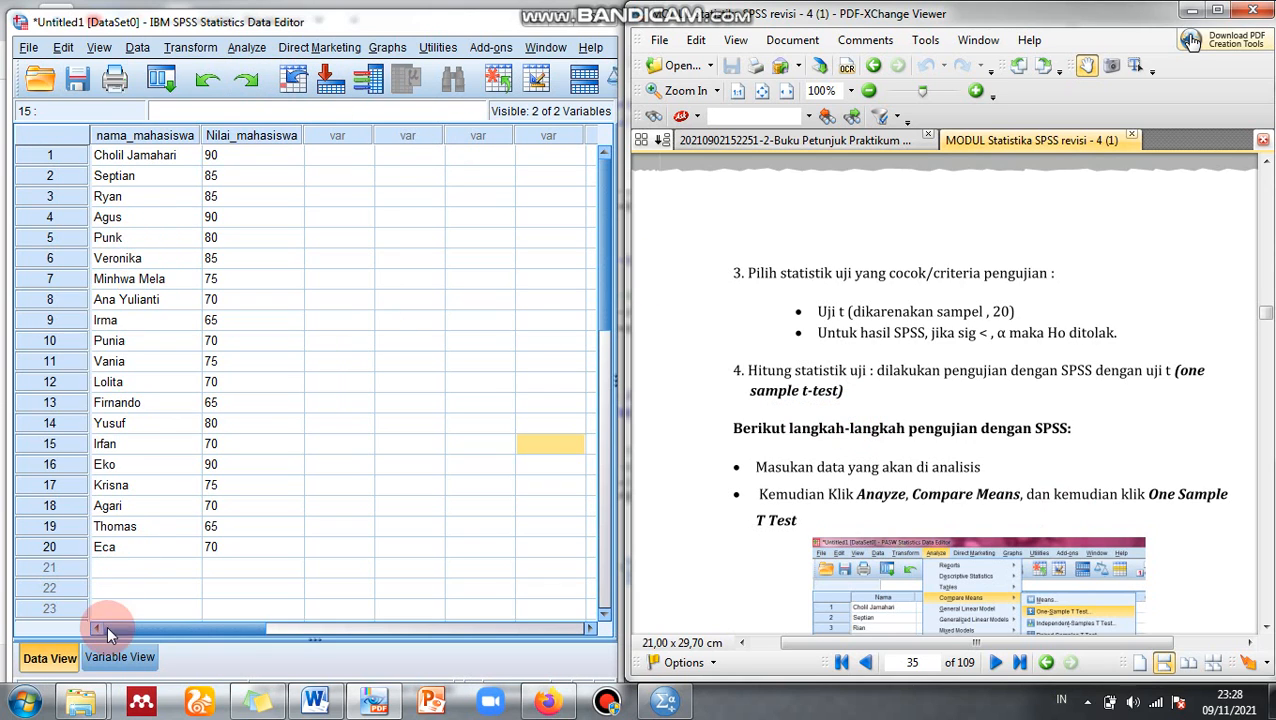
Step: Review the variable definitions and set up a One-Sample T Test with Nilai_mahasiswa as the test variable
{"action": "left_click", "coordinate": [112, 655]}
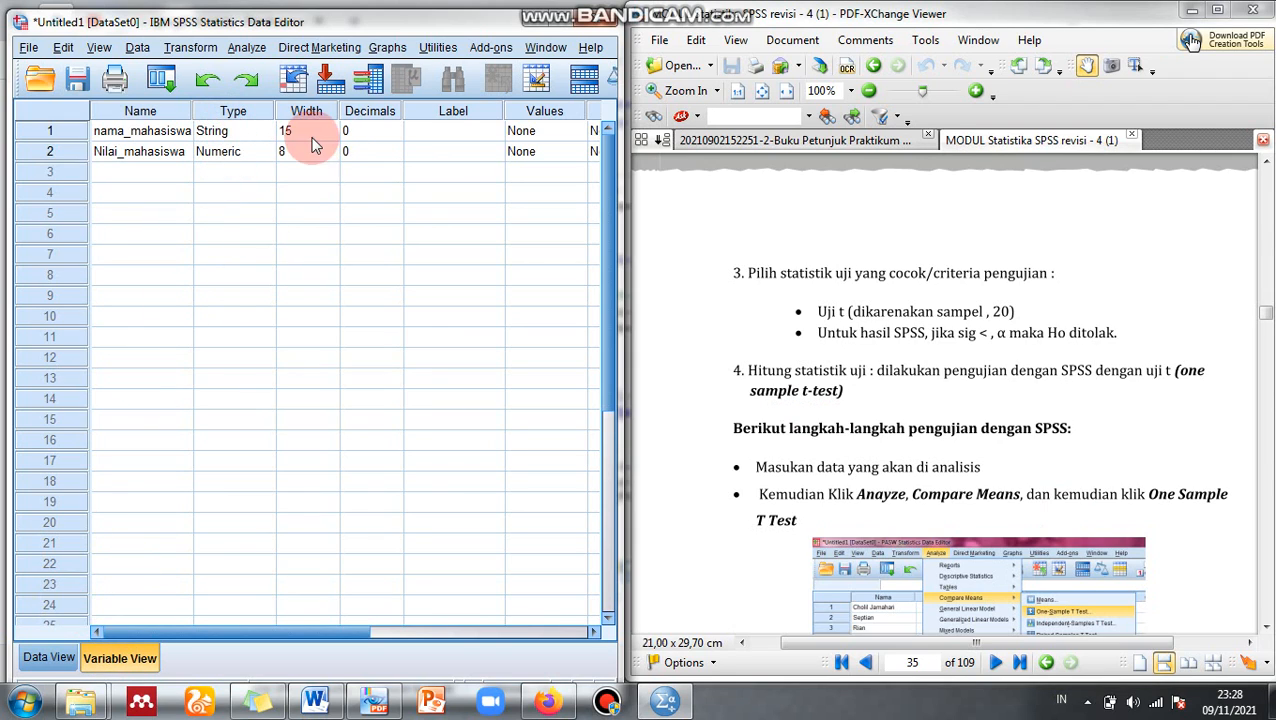
{"action": "left_click", "coordinate": [49, 657]}
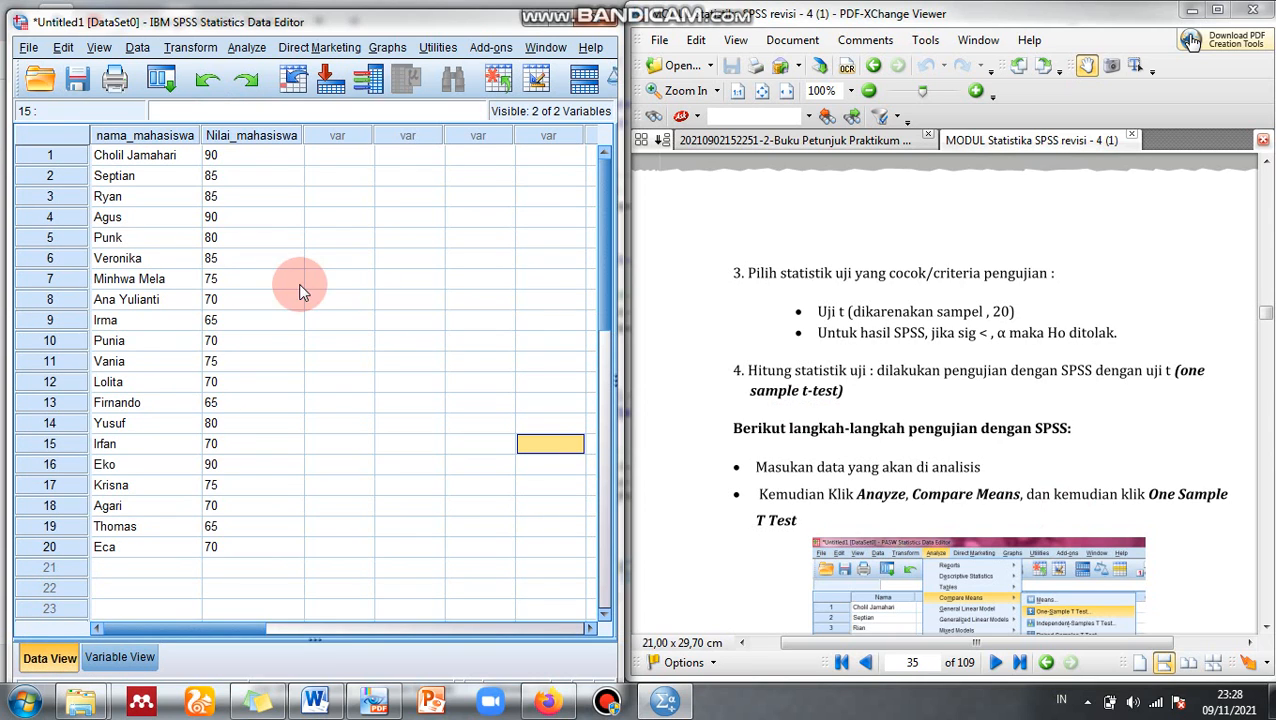
{"action": "left_click", "coordinate": [247, 48]}
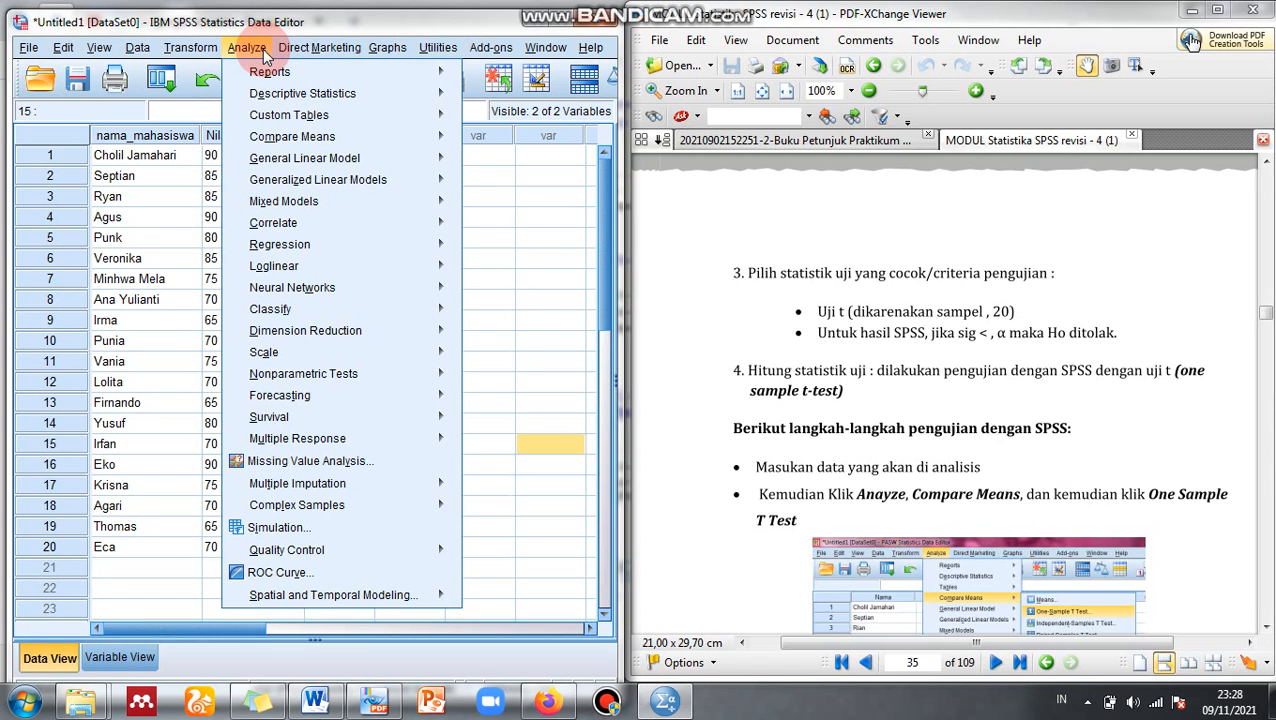
{"action": "left_click", "coordinate": [342, 136]}
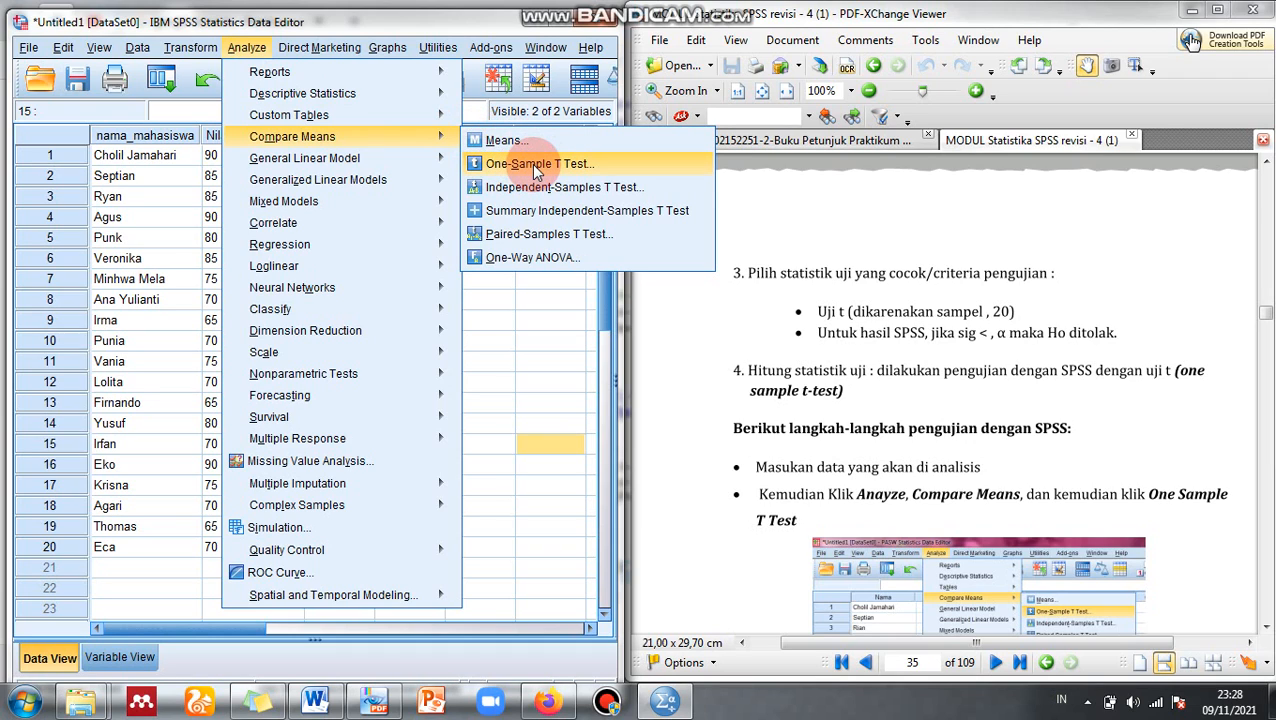
{"action": "left_click", "coordinate": [619, 162]}
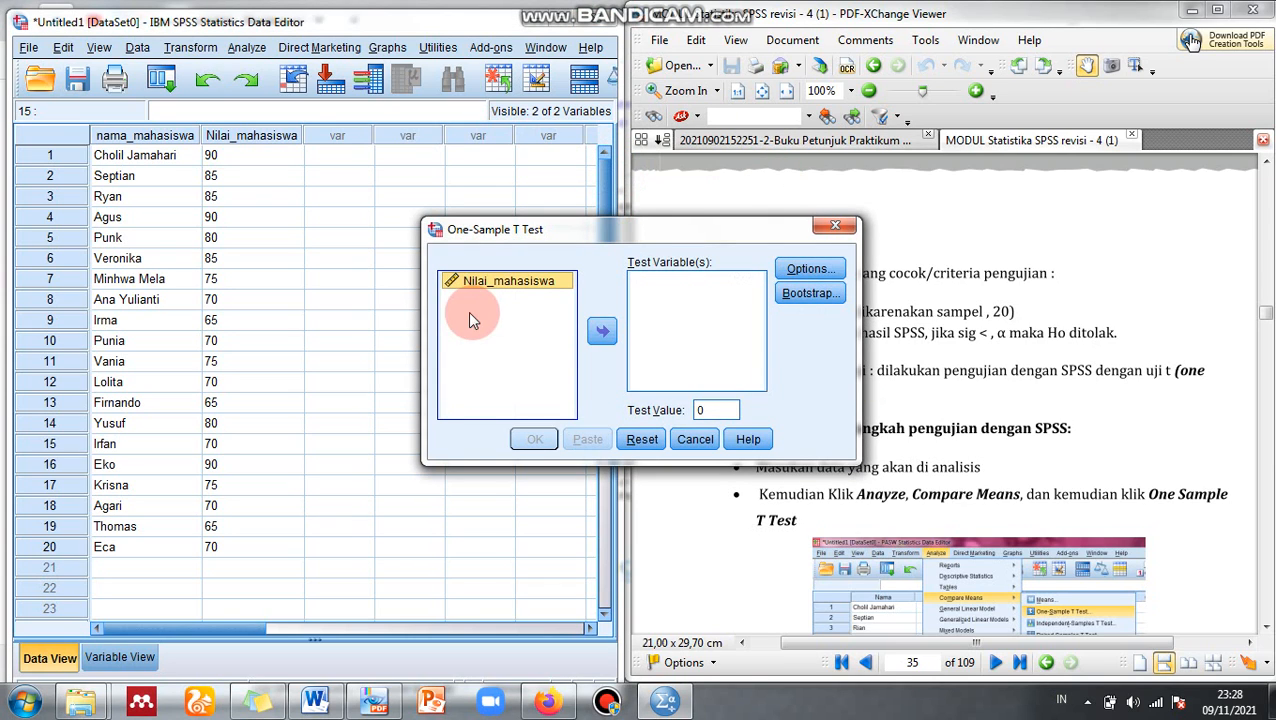
{"action": "left_click", "coordinate": [601, 332]}
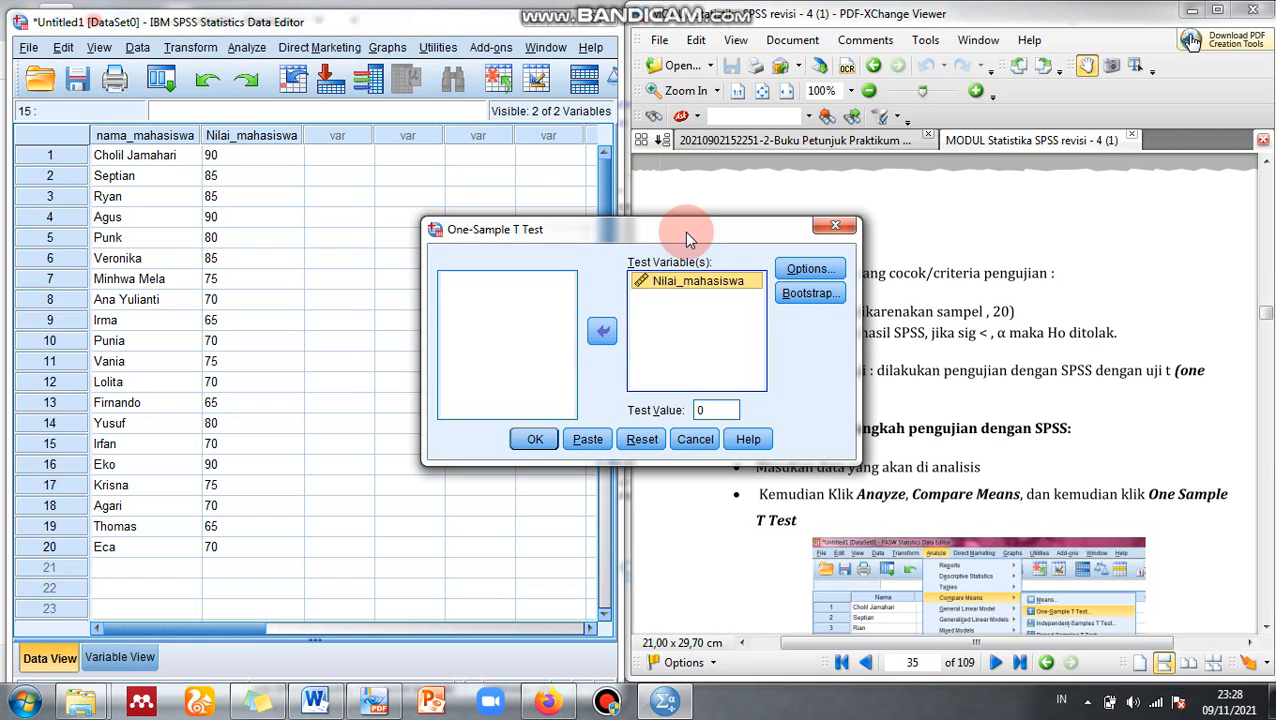
{"action": "left_click_drag", "start_coordinate": [677, 230], "coordinate": [482, 222]}
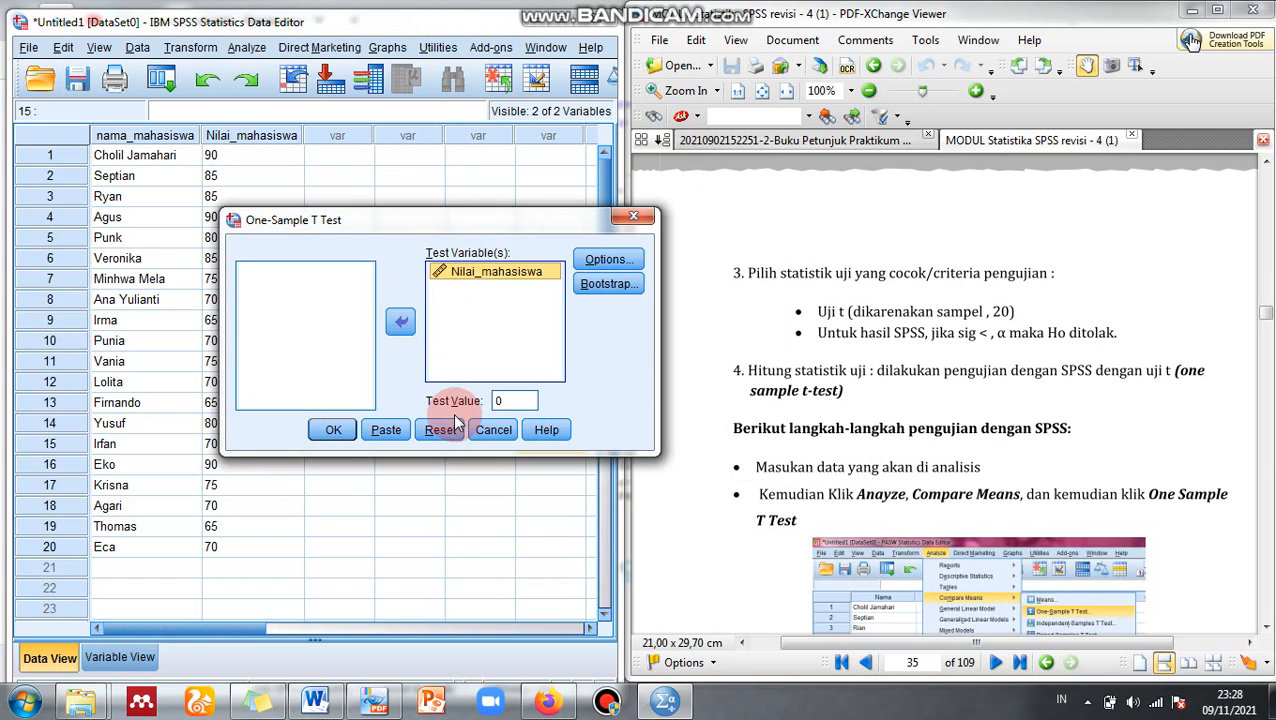
Step: Set the One-Sample T Test's test value to 80, checking it against the Kasus 1 statement and hypotheses in the manual
{"action": "left_click", "coordinate": [497, 400]}
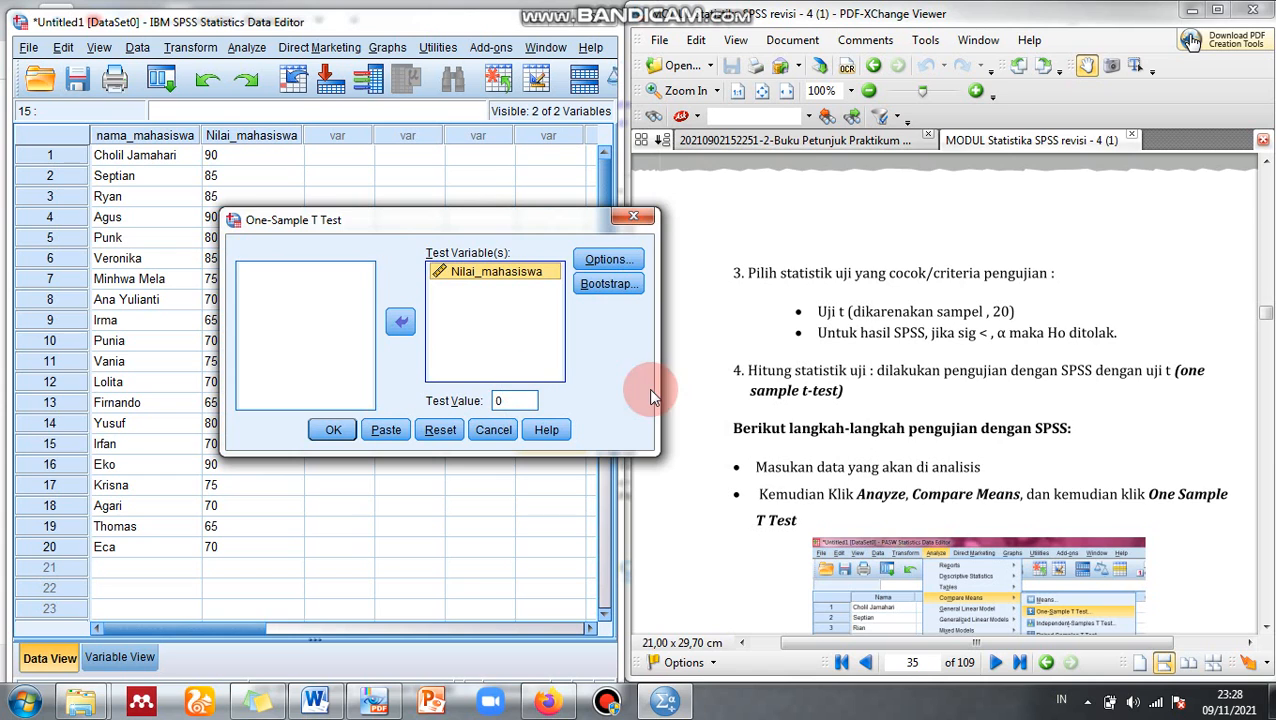
{"action": "left_click", "coordinate": [1263, 263]}
{"action": "left_click", "coordinate": [1263, 263]}
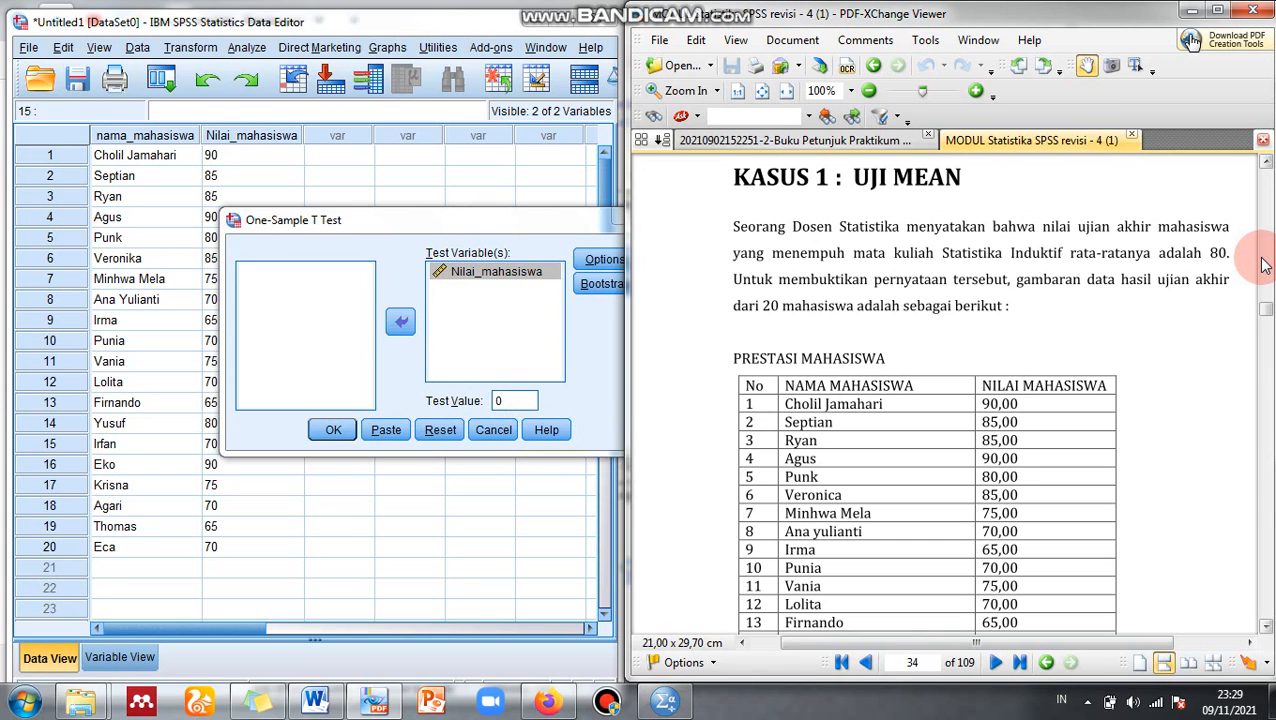
{"action": "left_click", "coordinate": [1267, 385]}
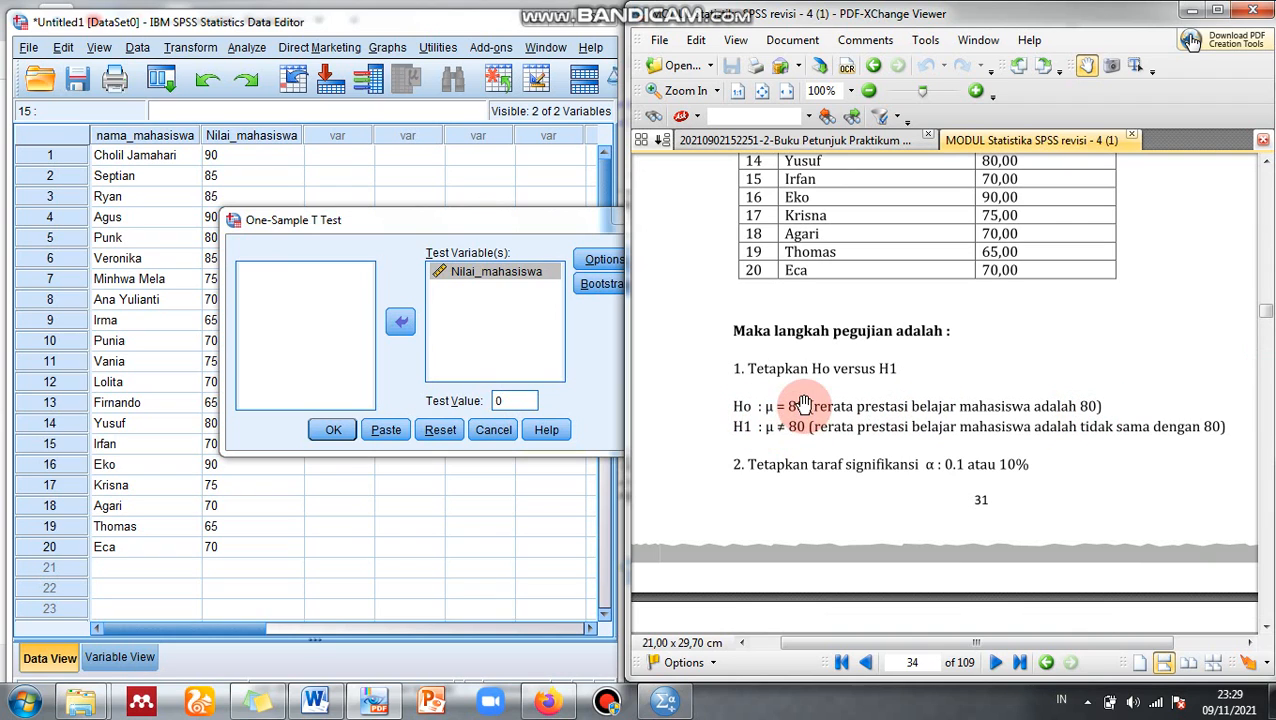
{"action": "double_click", "coordinate": [514, 400]}
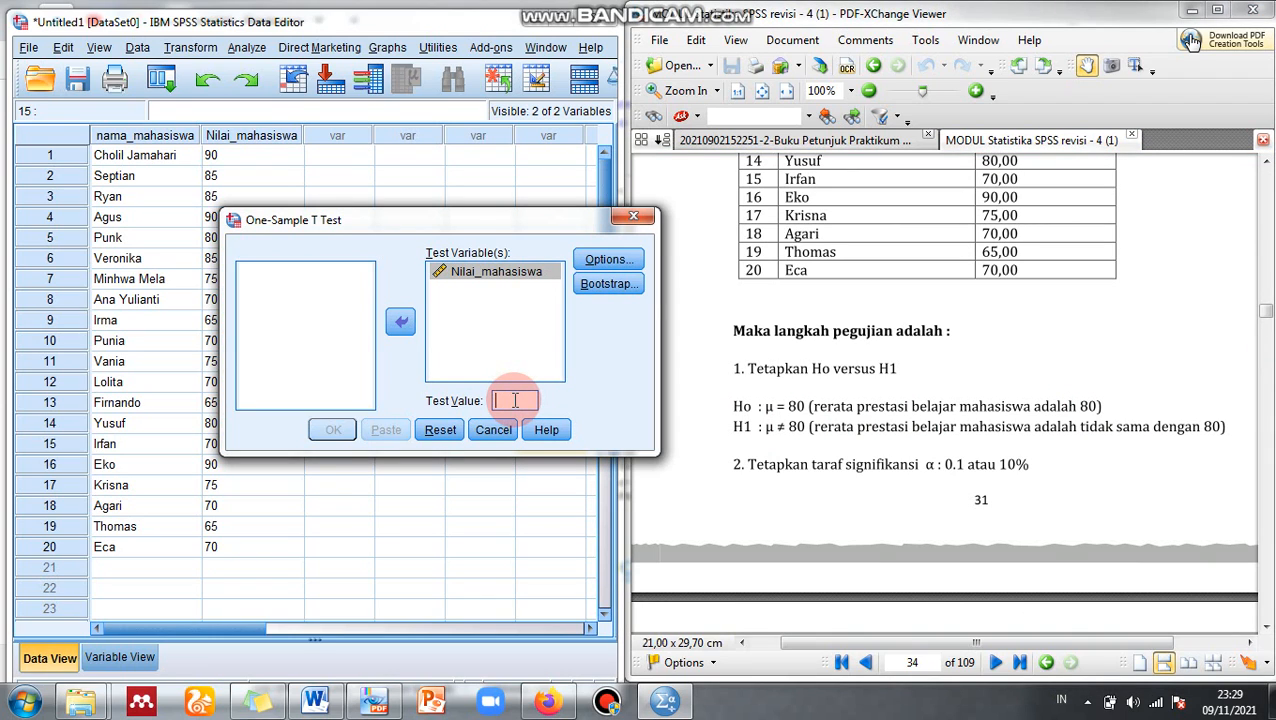
{"action": "type", "text": "80"}
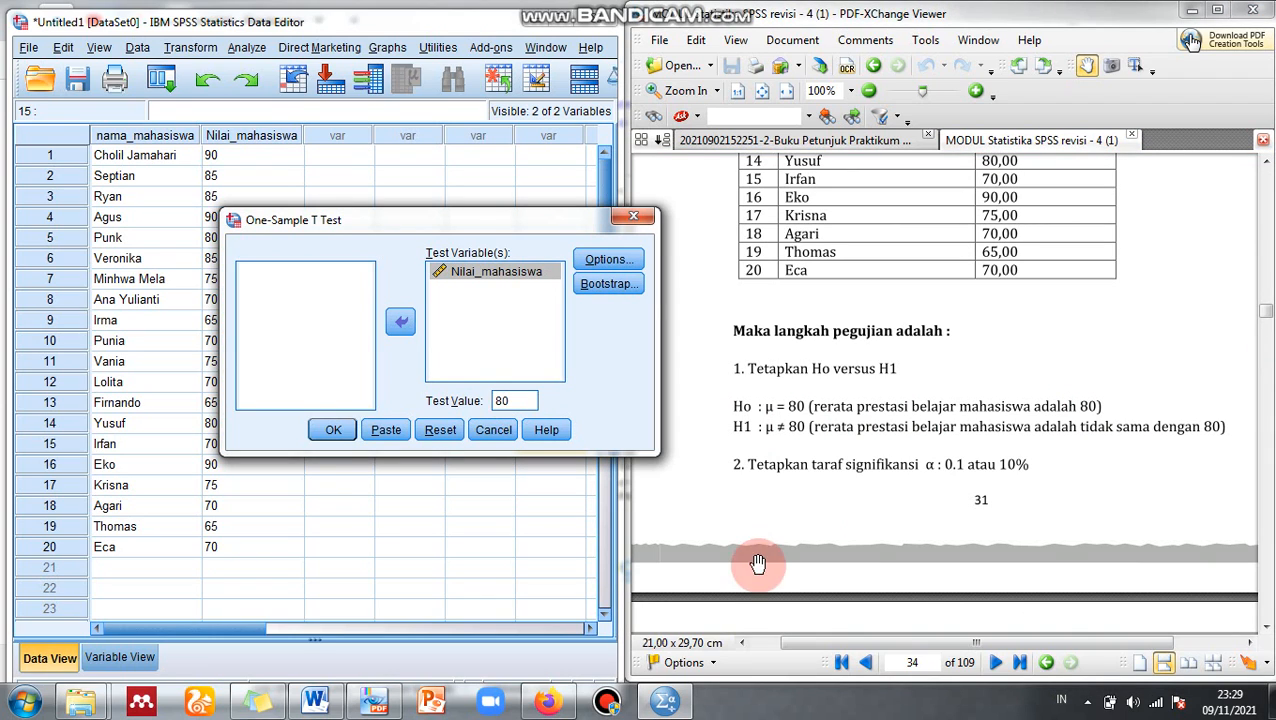
{"action": "left_click", "coordinate": [1268, 555]}
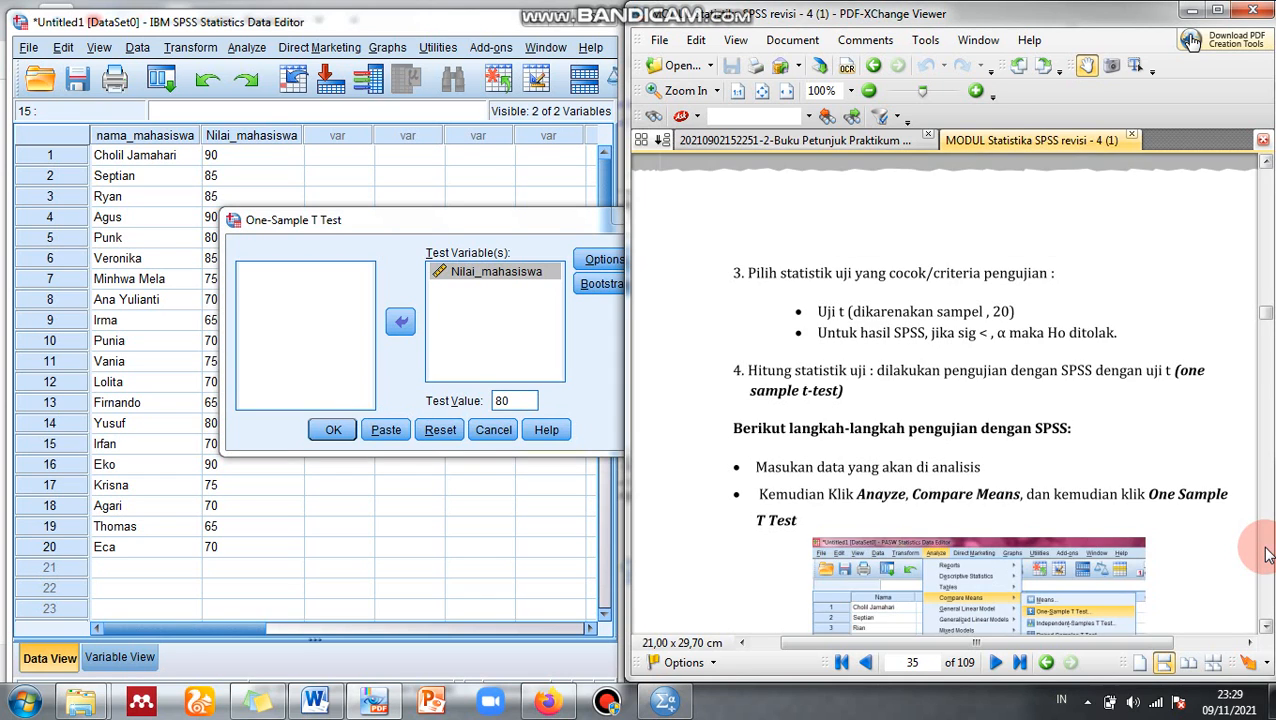
Step: Set the One-Sample T Test's confidence interval percentage to 90, following the manual's next instructions
{"action": "left_click", "coordinate": [1268, 555]}
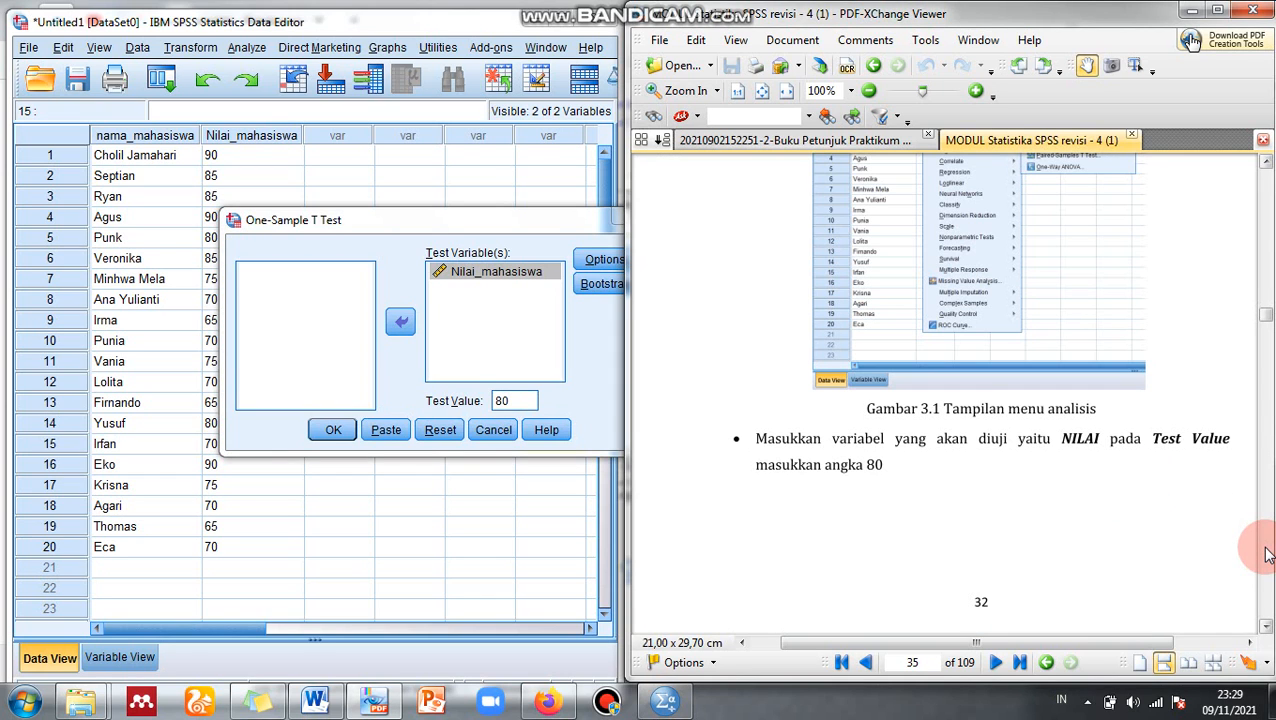
{"action": "left_click", "coordinate": [1267, 562]}
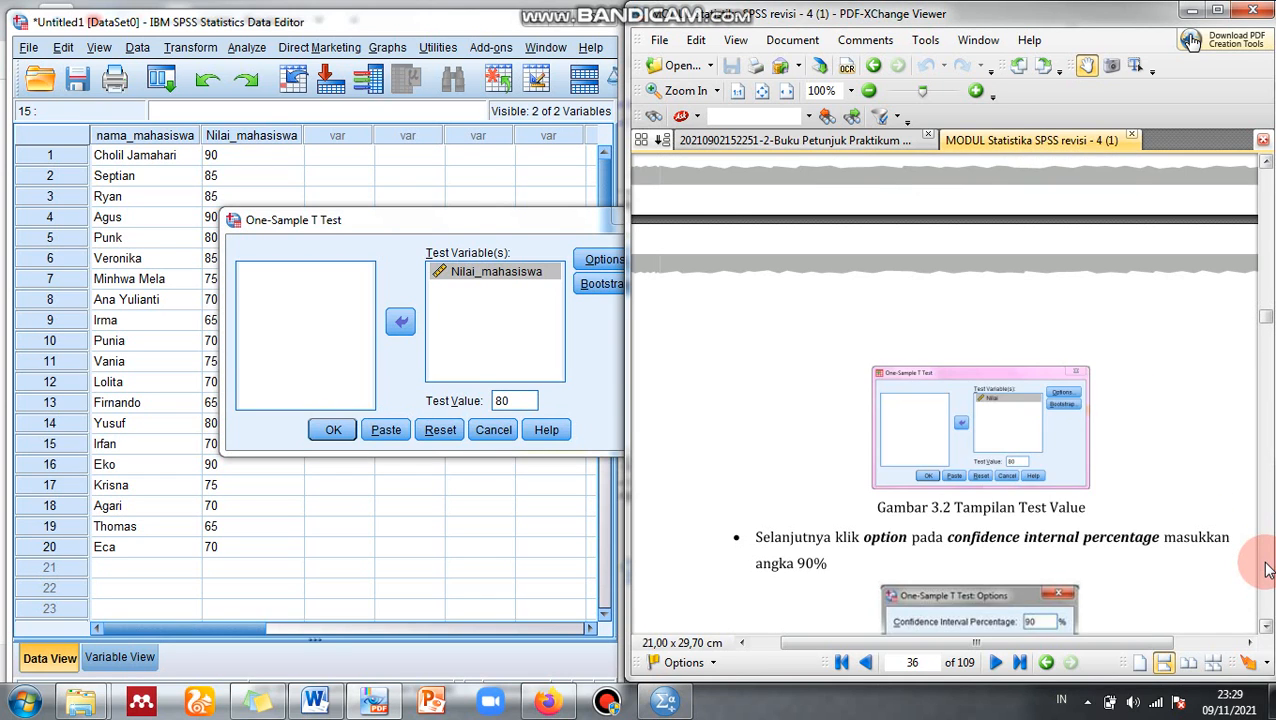
{"action": "left_click", "coordinate": [603, 268]}
{"action": "left_click", "coordinate": [601, 264]}
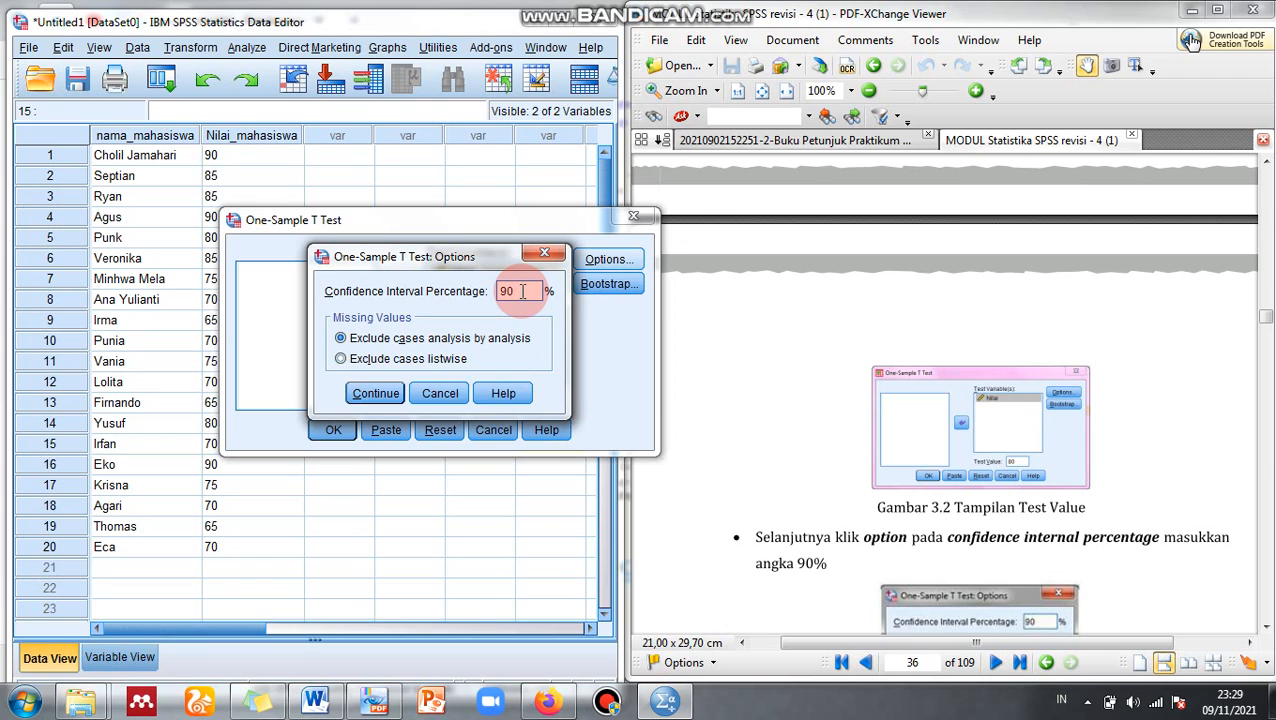
{"action": "left_click", "coordinate": [374, 396]}
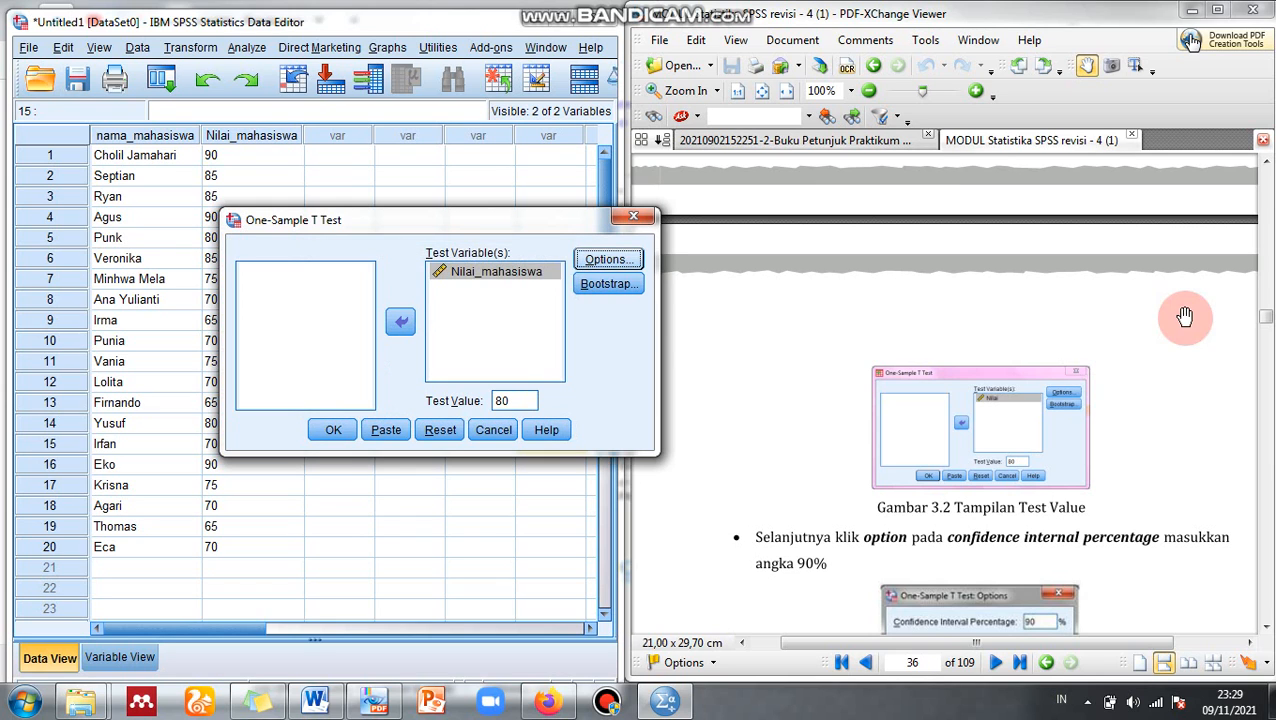
Step: Run the One-Sample T Test and place its output window beside the manual's sample output tables
{"action": "left_click", "coordinate": [1265, 540]}
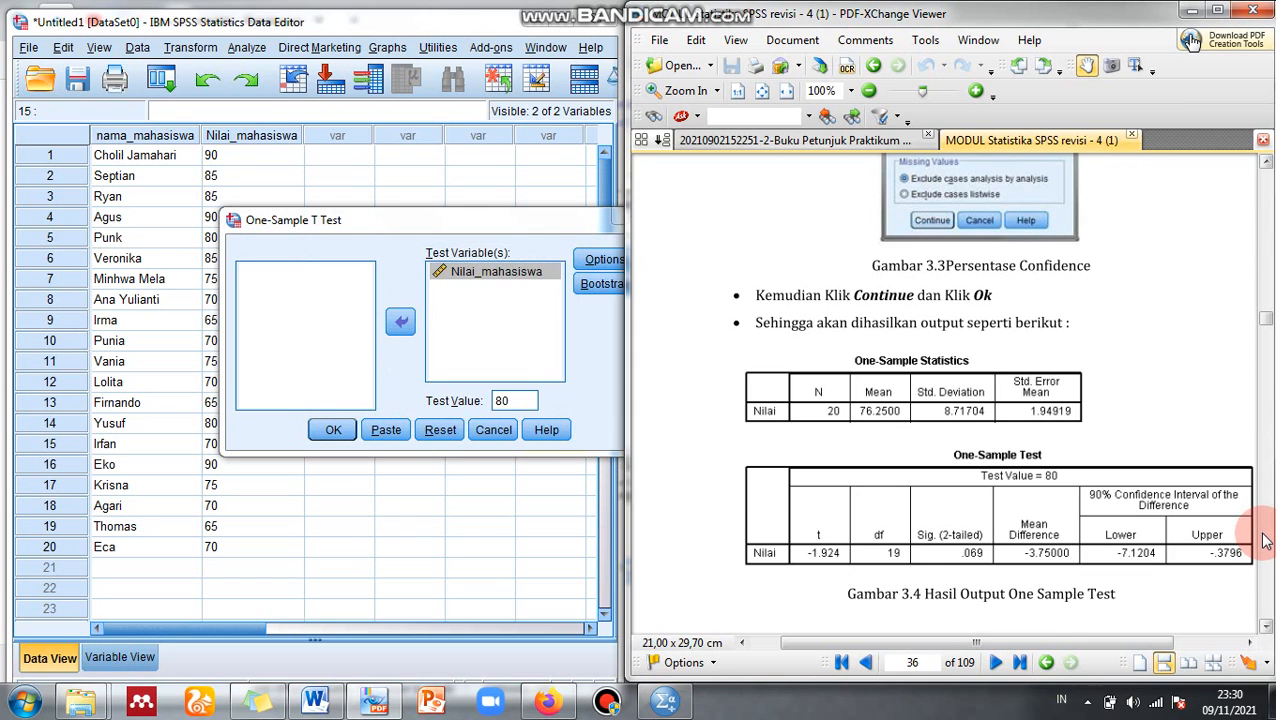
{"action": "left_click", "coordinate": [331, 432]}
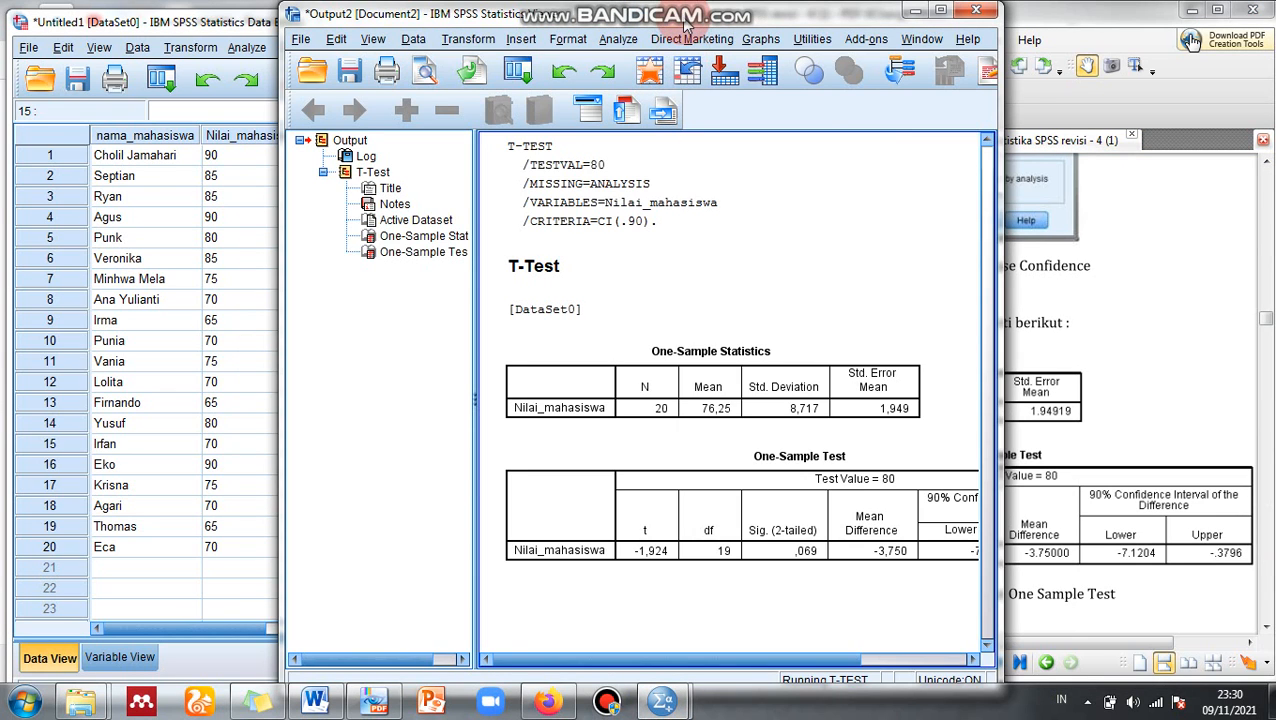
{"action": "left_click_drag", "start_coordinate": [686, 27], "coordinate": [450, 24]}
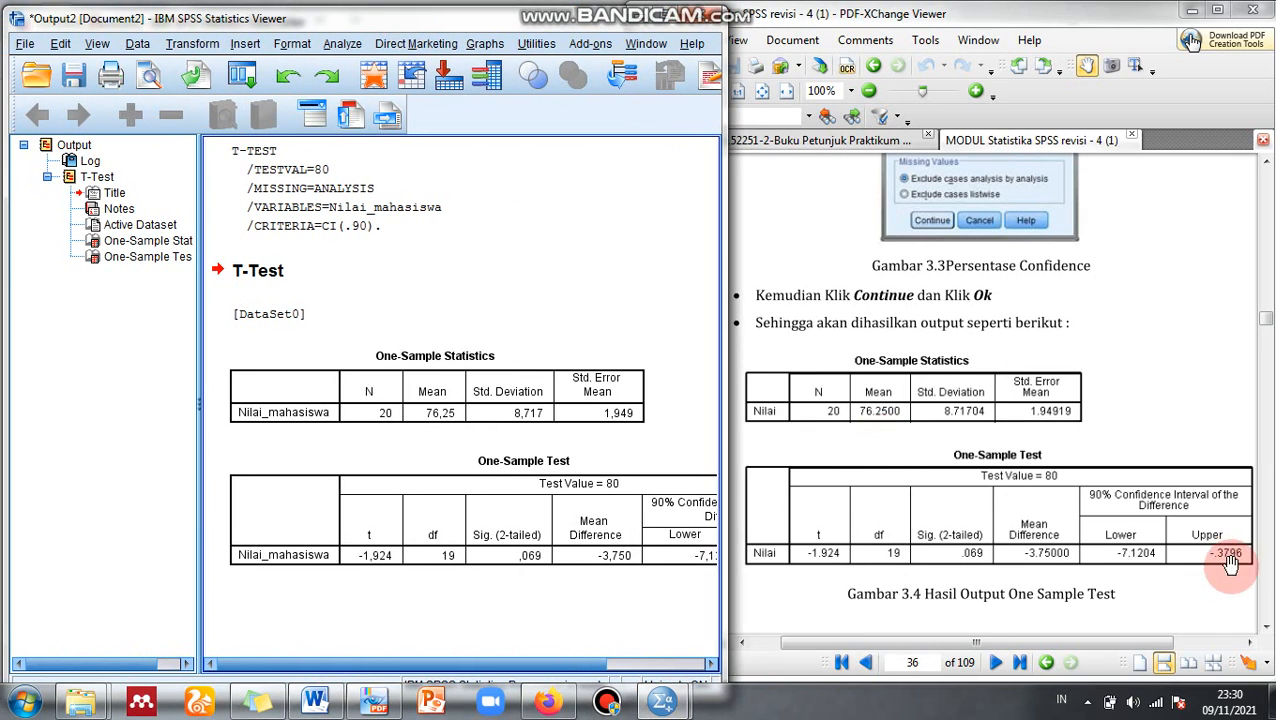
Step: Compare the One-Sample Test table's t, df, significance and confidence interval with the manual's interpretation of the hypotheses
{"action": "left_click", "coordinate": [1268, 570]}
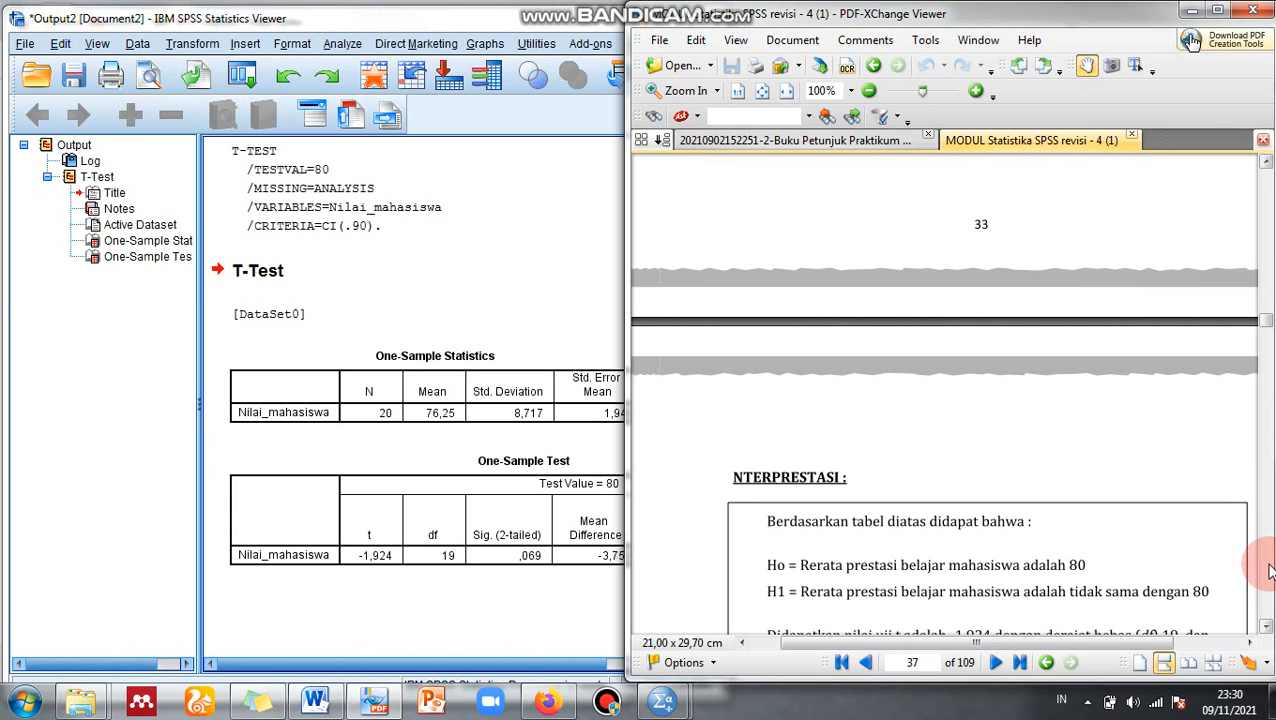
{"action": "left_click", "coordinate": [1266, 626]}
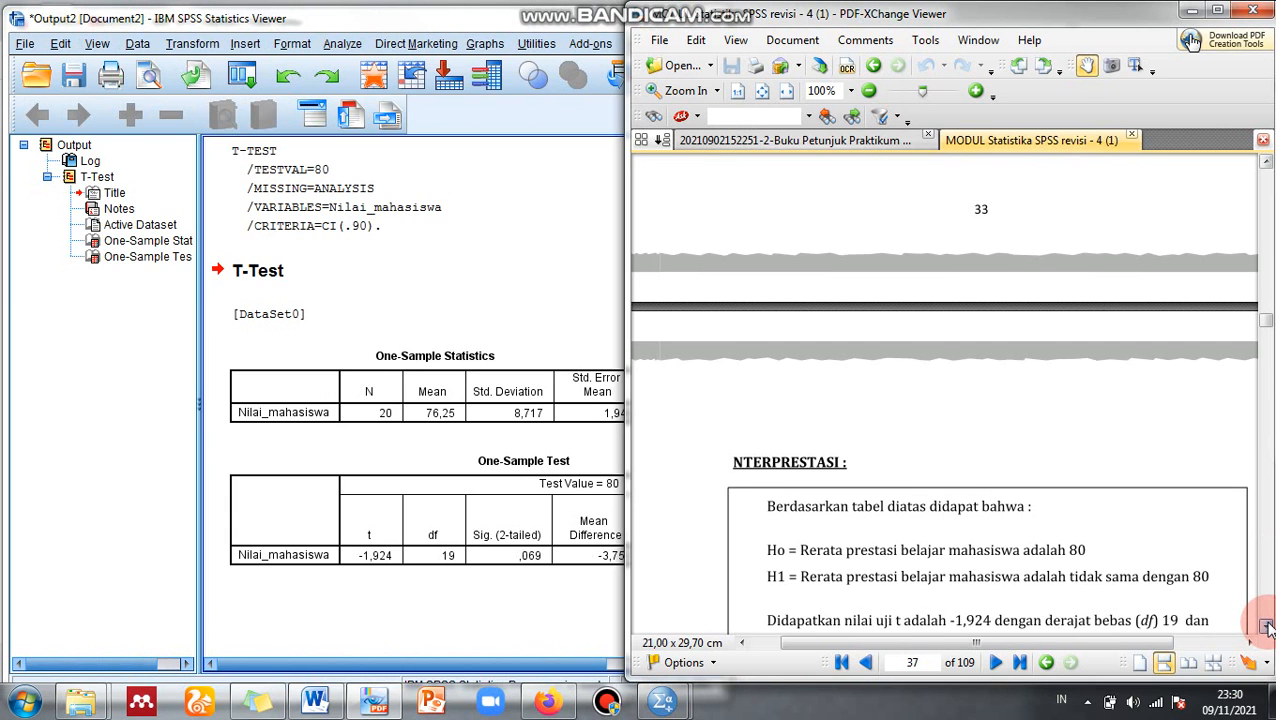
{"action": "left_click", "coordinate": [1266, 626]}
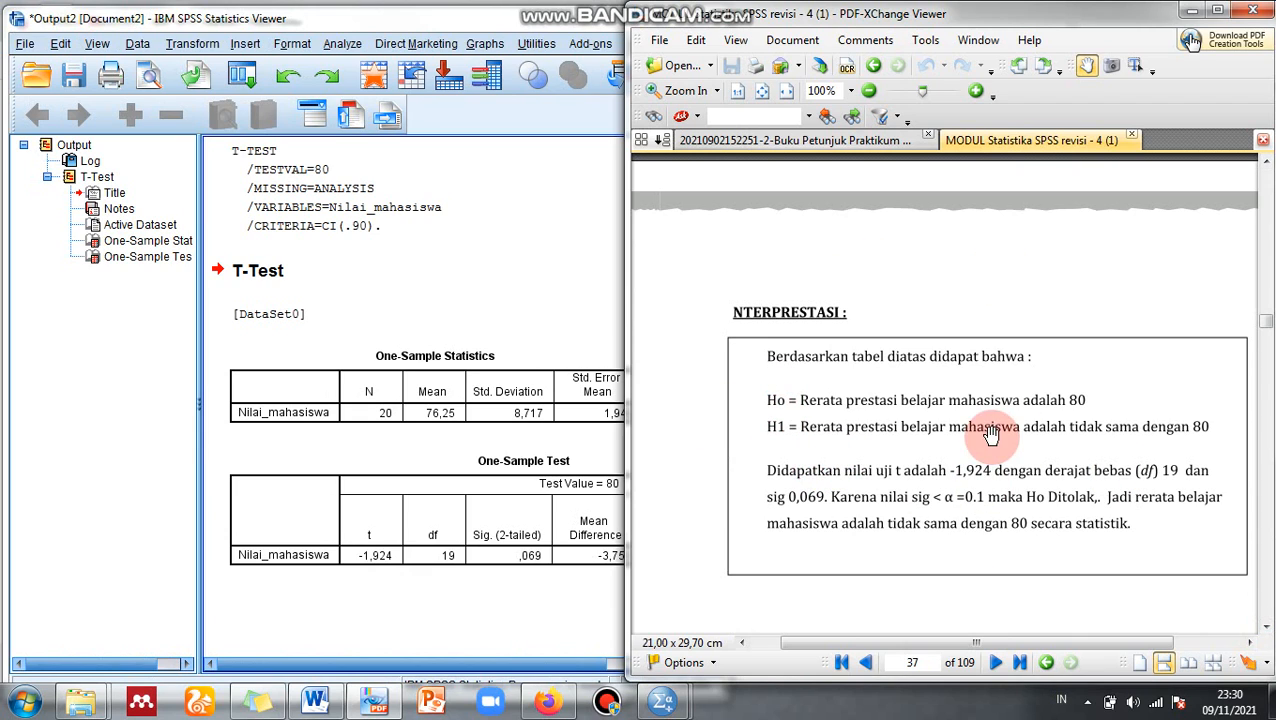
{"action": "left_click", "coordinate": [555, 530]}
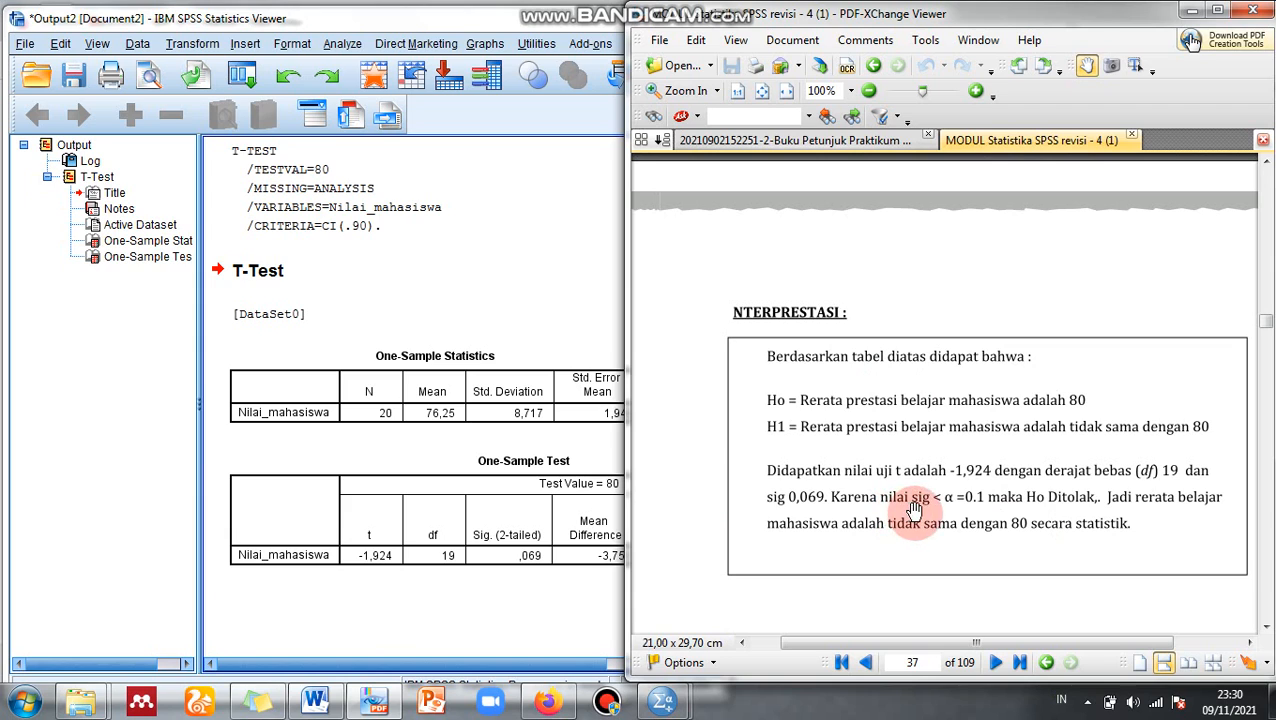
{"action": "left_click", "coordinate": [371, 570]}
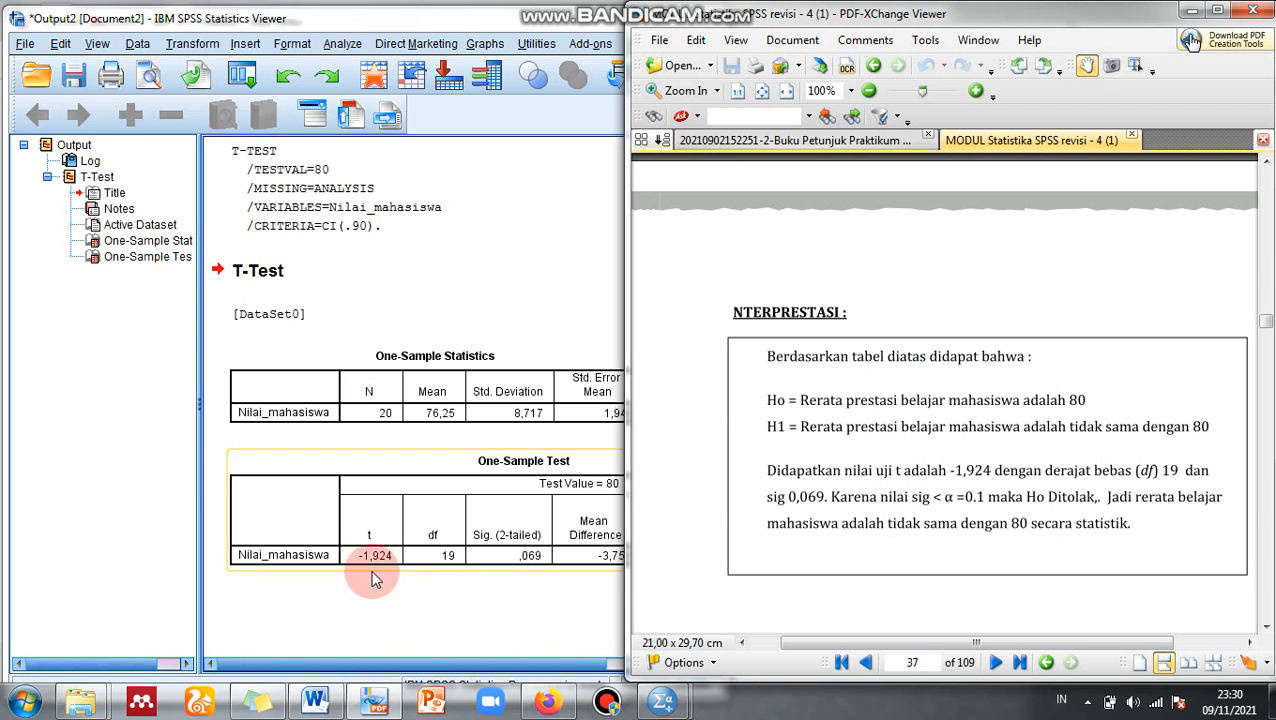
{"action": "left_click", "coordinate": [445, 590]}
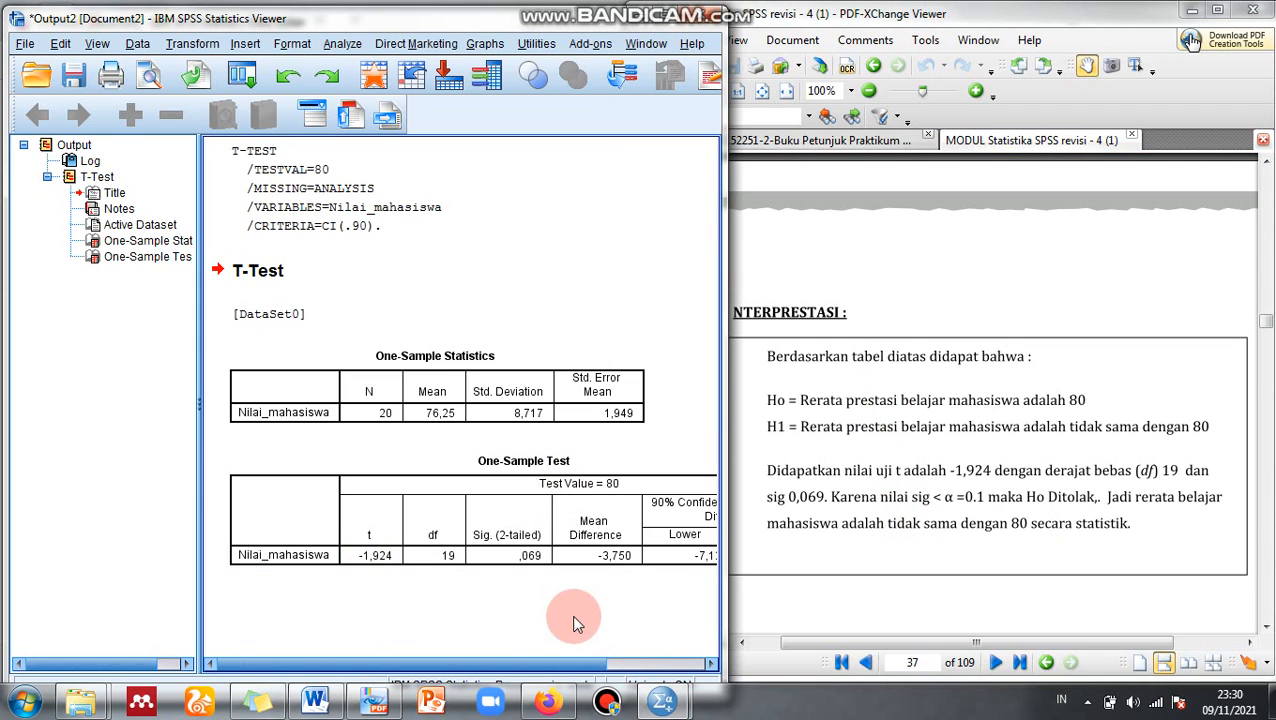
{"action": "left_click_drag", "start_coordinate": [561, 663], "coordinate": [645, 686]}
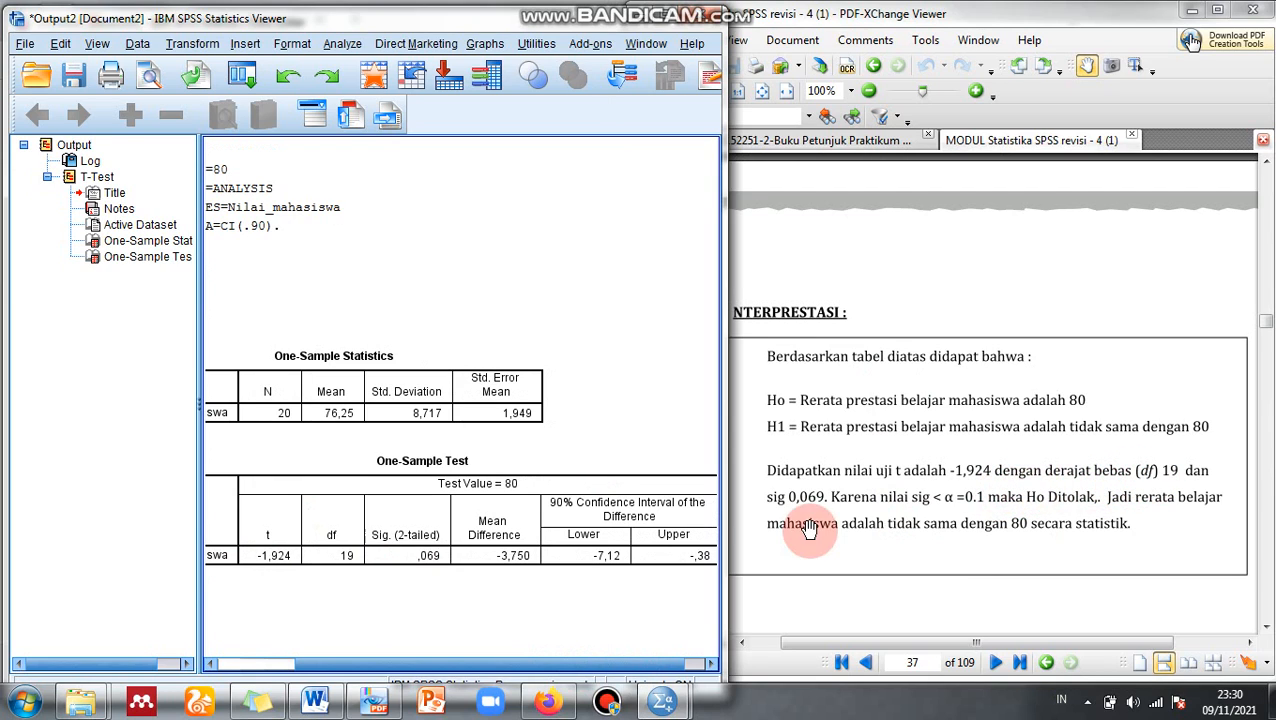
{"action": "left_click", "coordinate": [712, 664]}
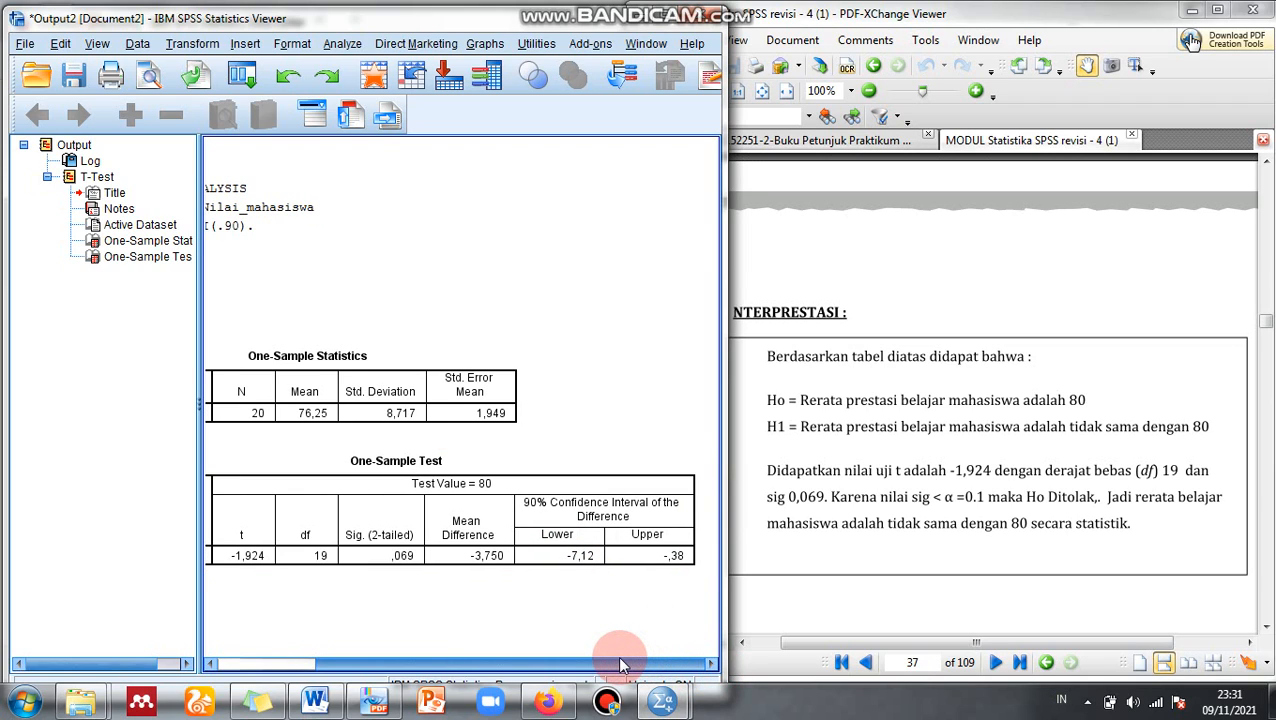
{"action": "left_click", "coordinate": [408, 566]}
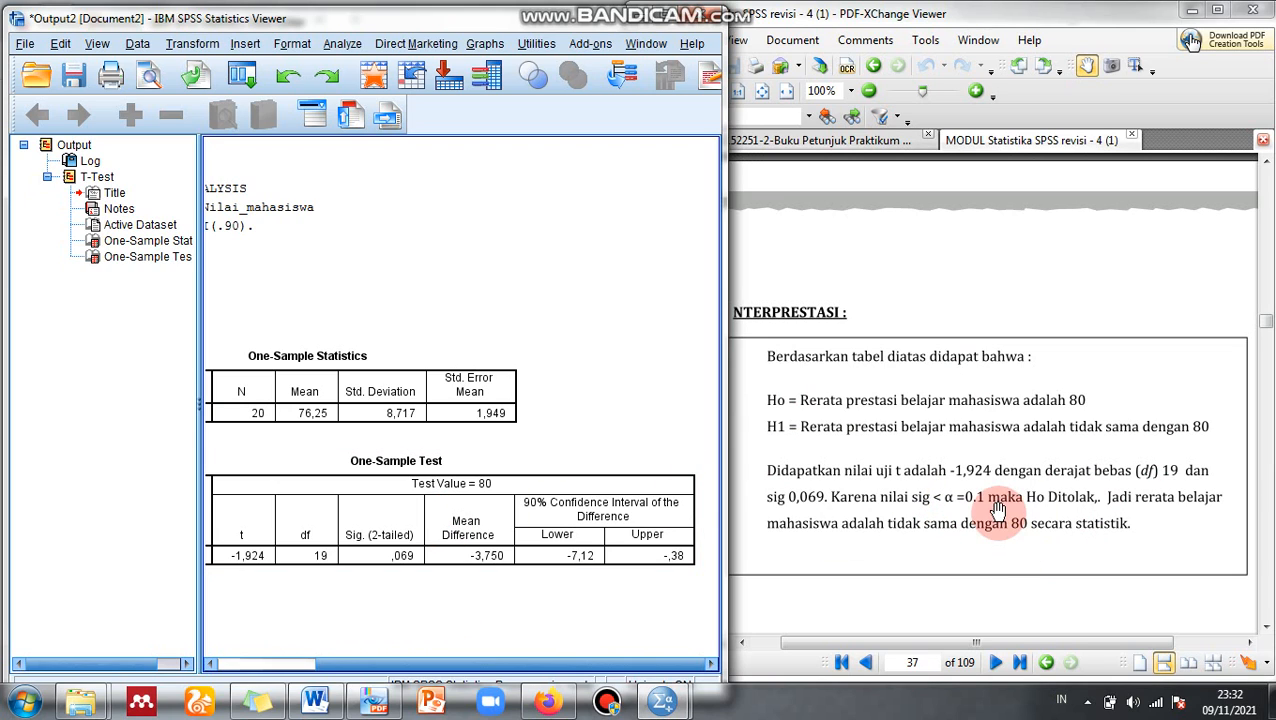
{"action": "left_click", "coordinate": [516, 527]}
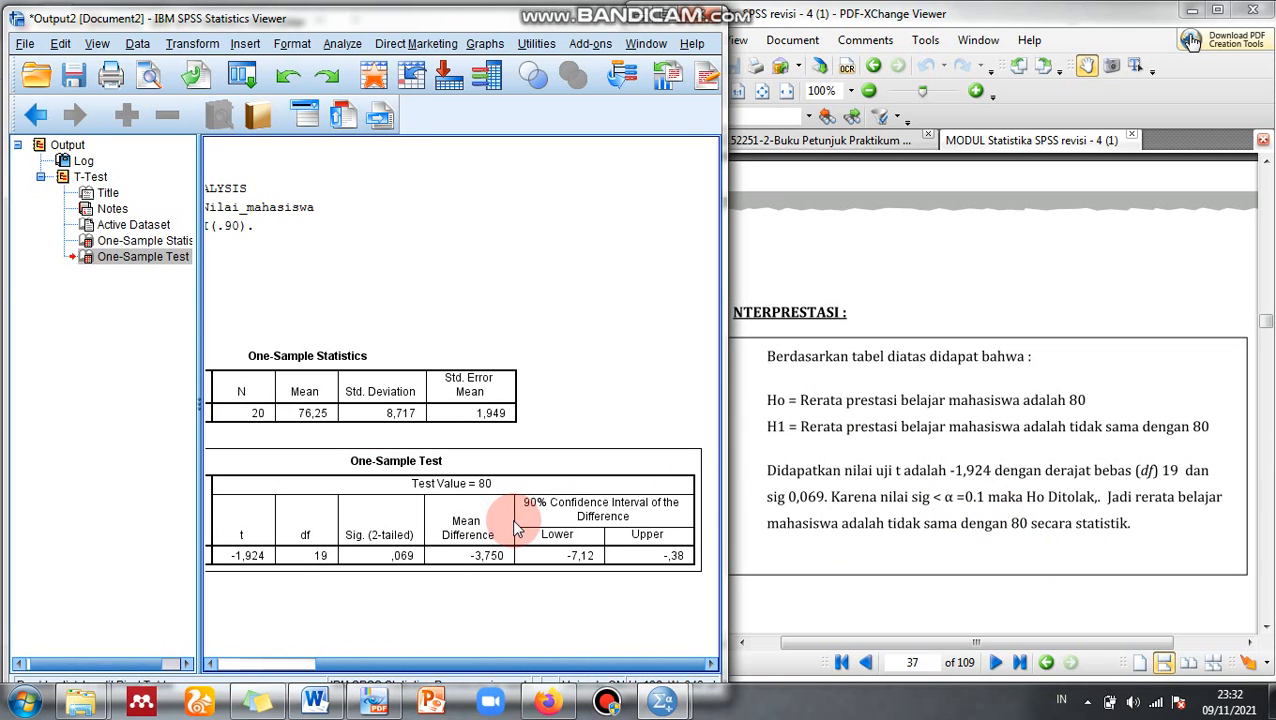
{"action": "right_click", "coordinate": [514, 522]}
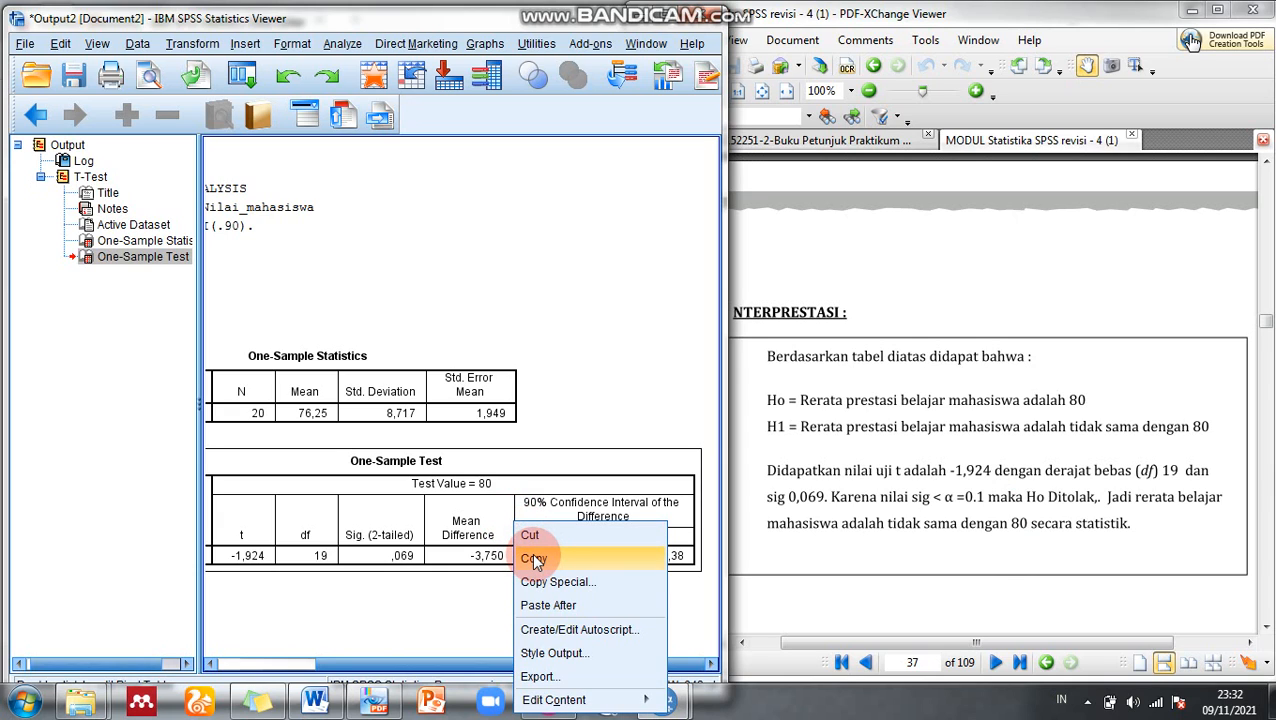
{"action": "left_click", "coordinate": [927, 593]}
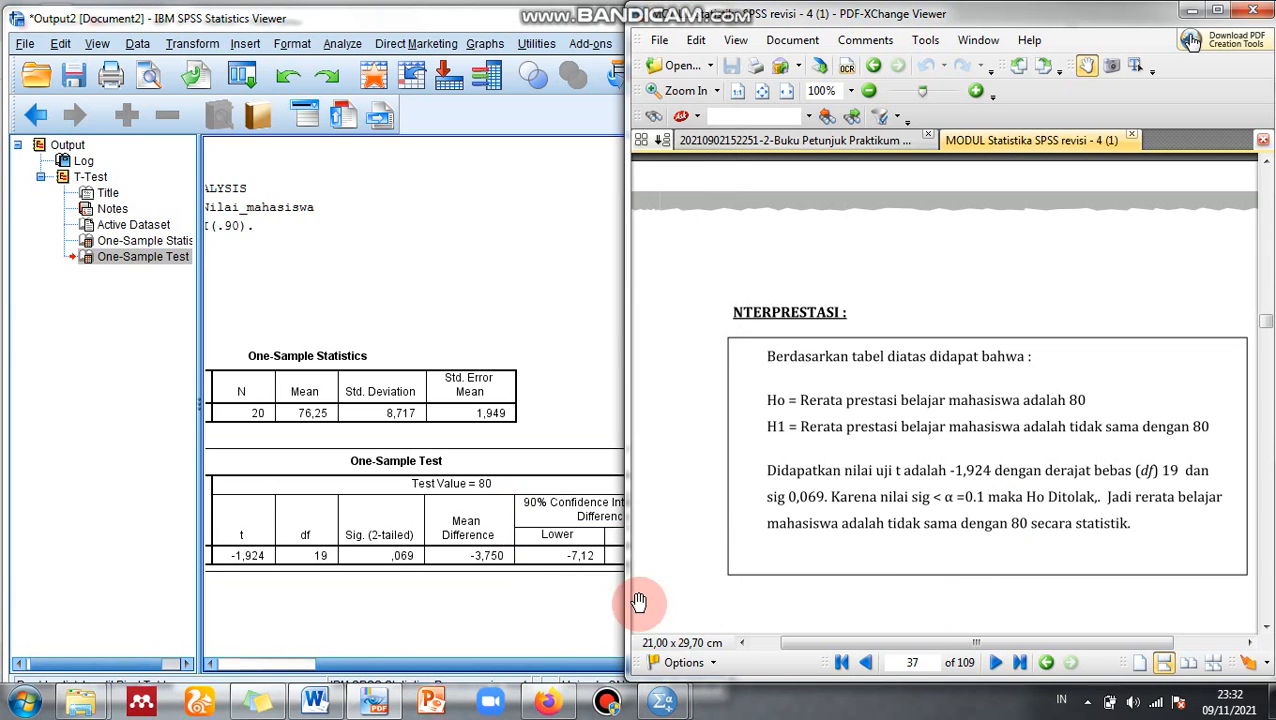
{"action": "left_click", "coordinate": [1088, 702]}
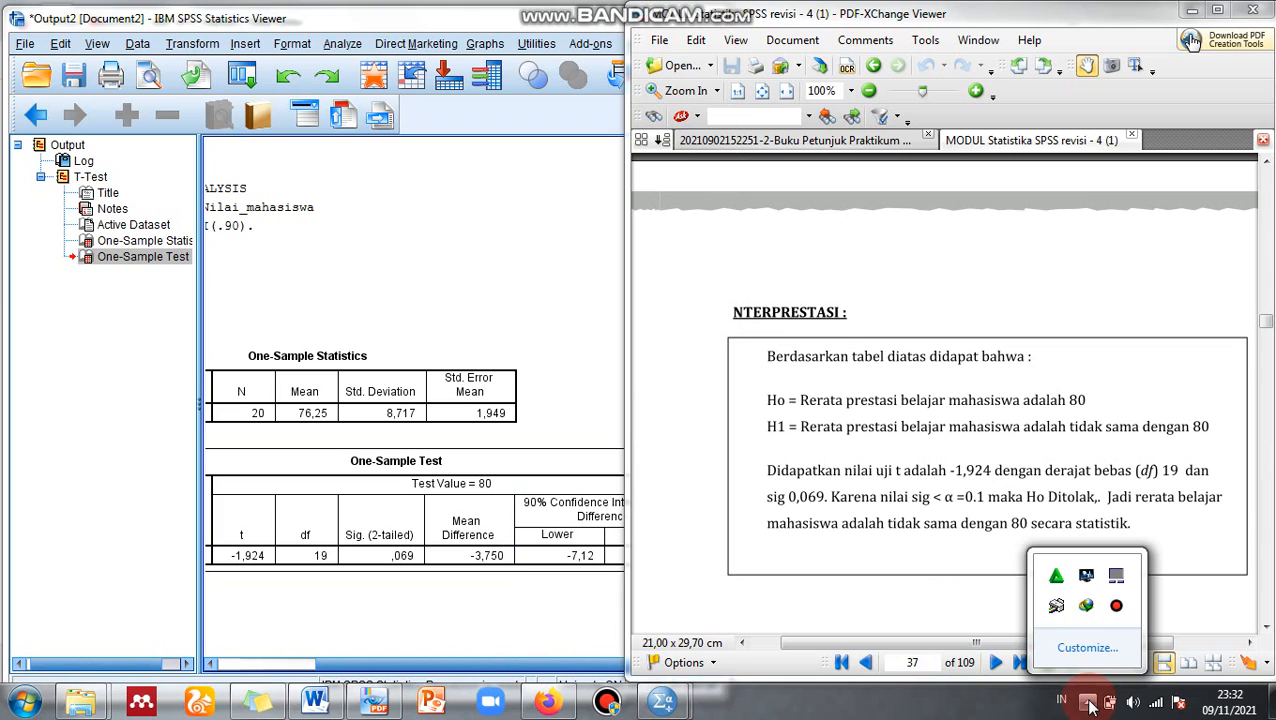
{"action": "left_click", "coordinate": [1117, 607]}
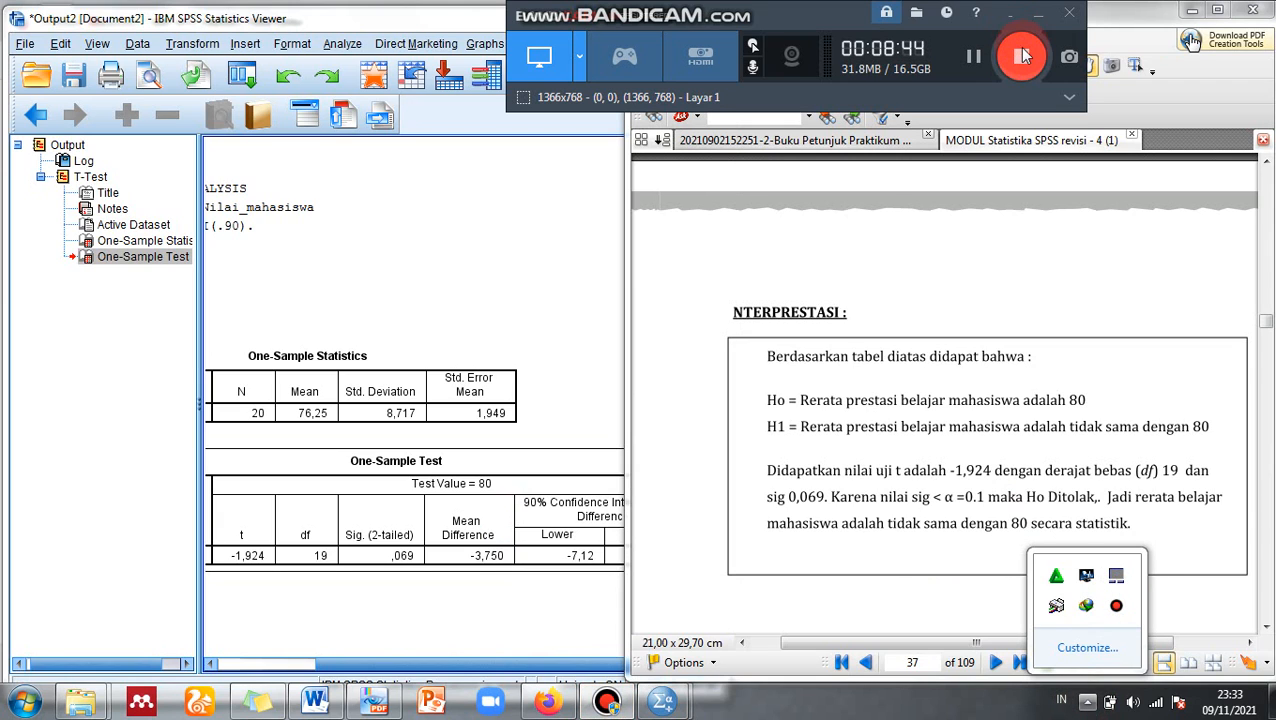